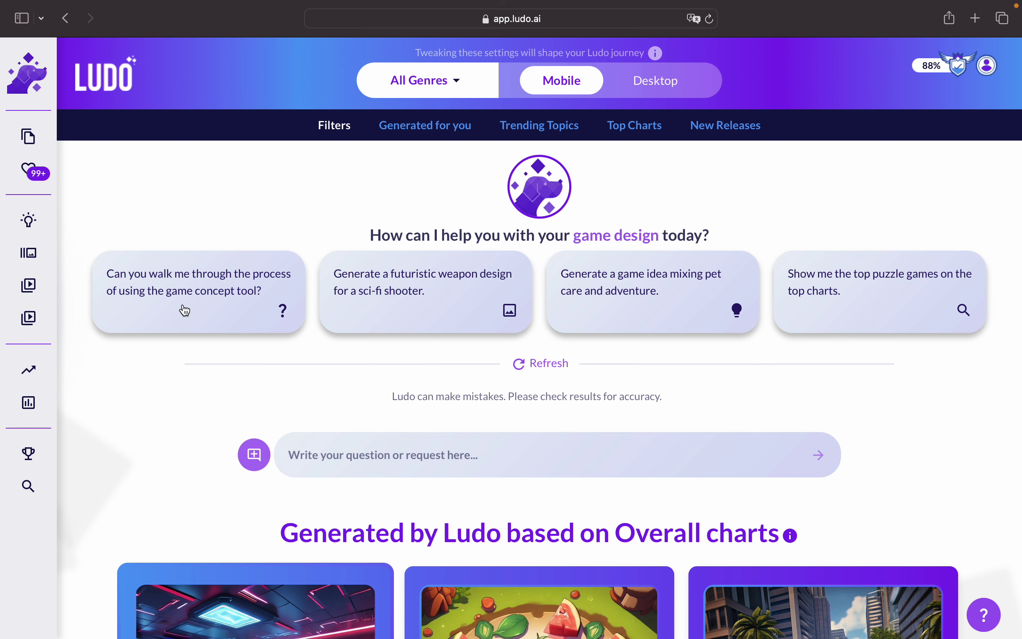
Browse the Image Generator's grid of futuristic neon cyberpunk sports car images
mouse_move(29, 253)
click(77, 257)
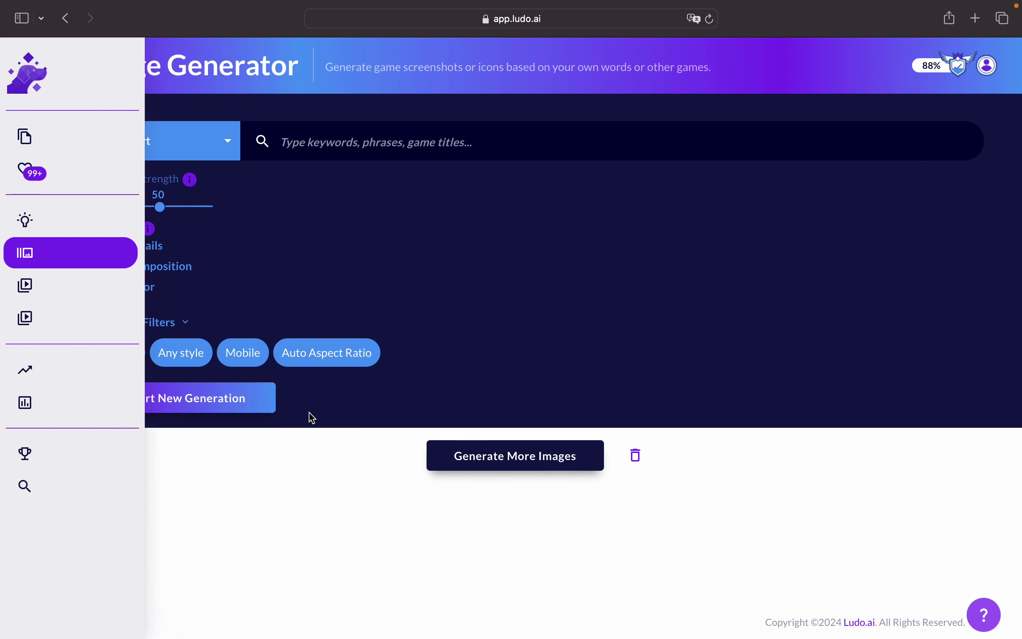
scroll(472, 429, down, 5)
scroll(472, 428, down, 5)
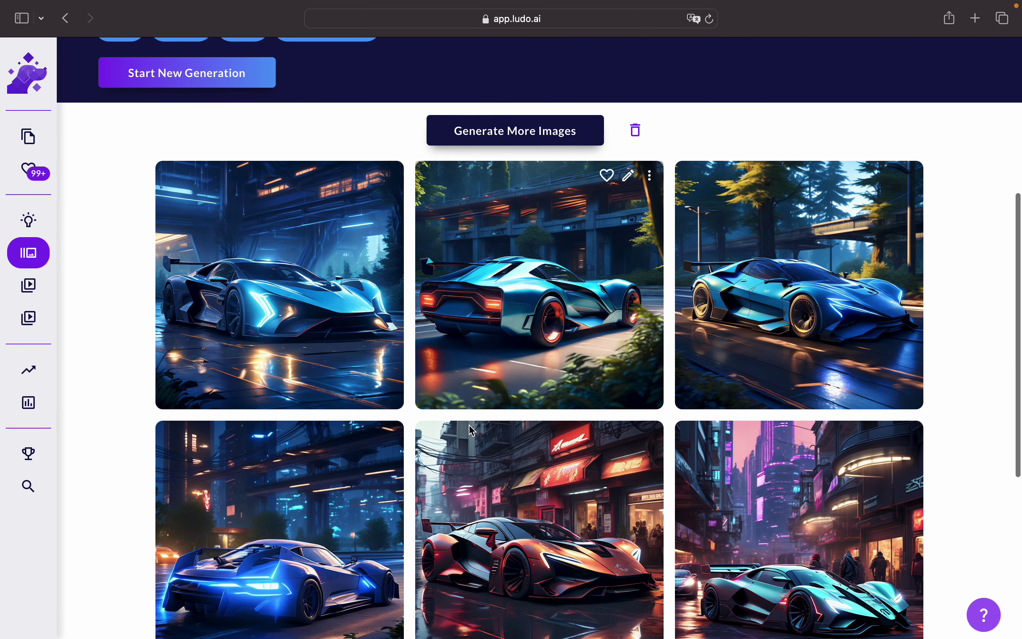
scroll(472, 435, up, 10)
Go back to the Ludo home page, choose Desktop, keep All Genres, and refresh suggestions
mouse_move(30, 144)
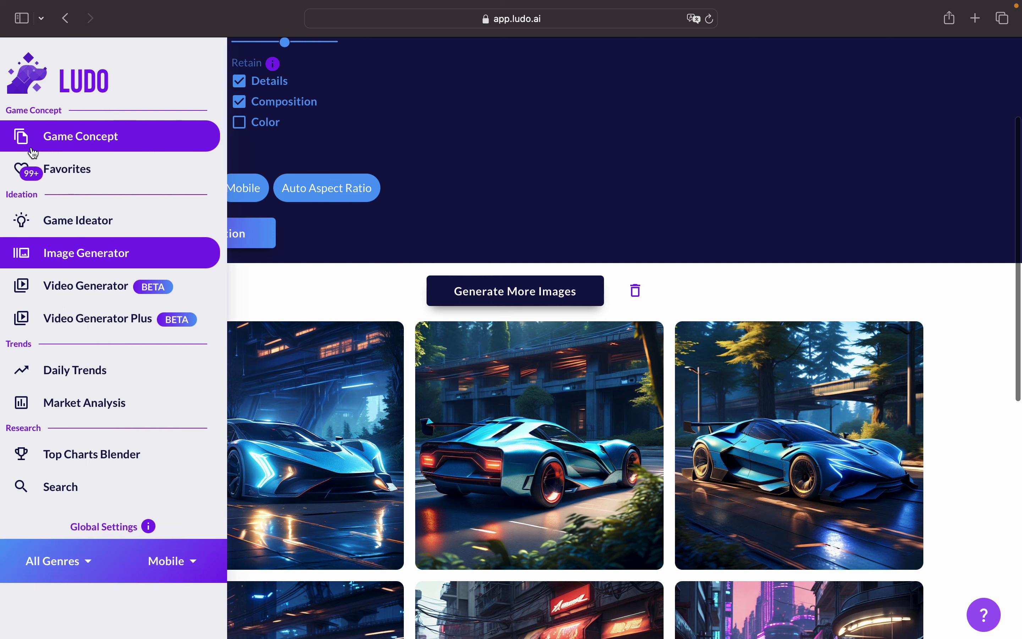
click(50, 62)
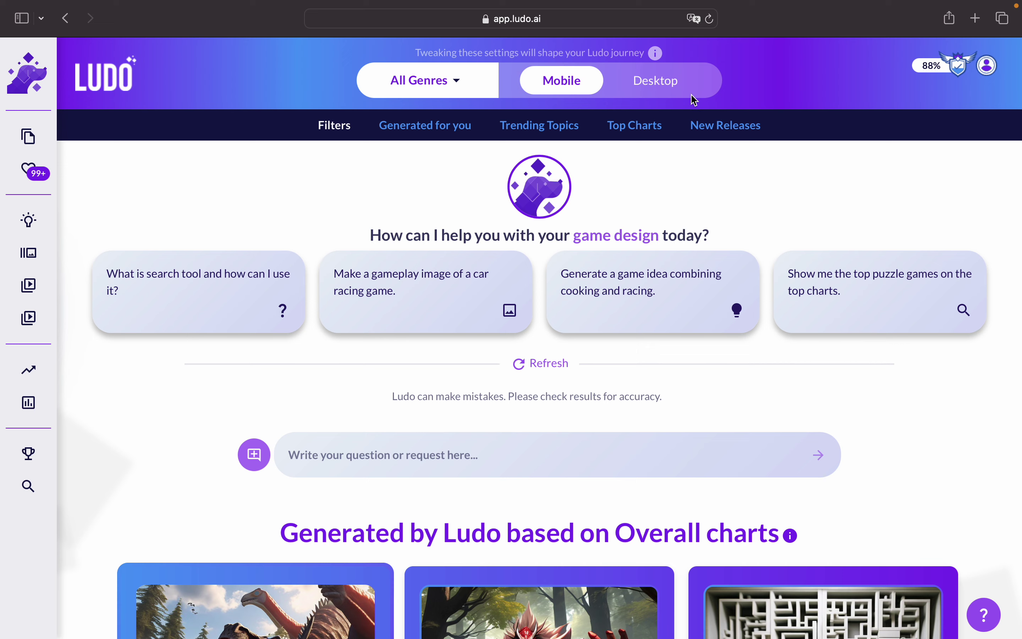
click(663, 87)
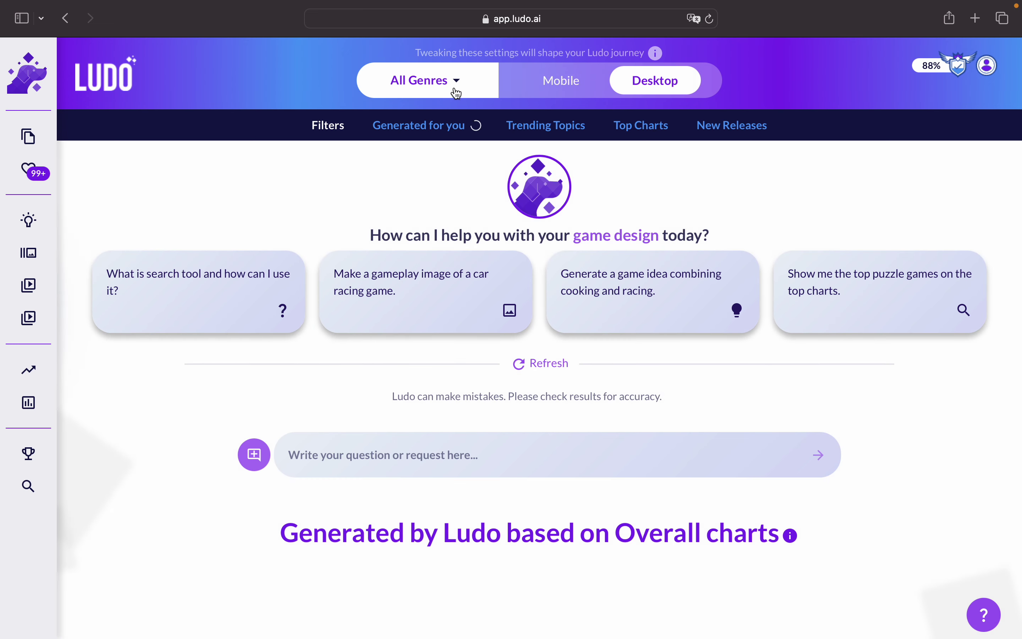
click(453, 88)
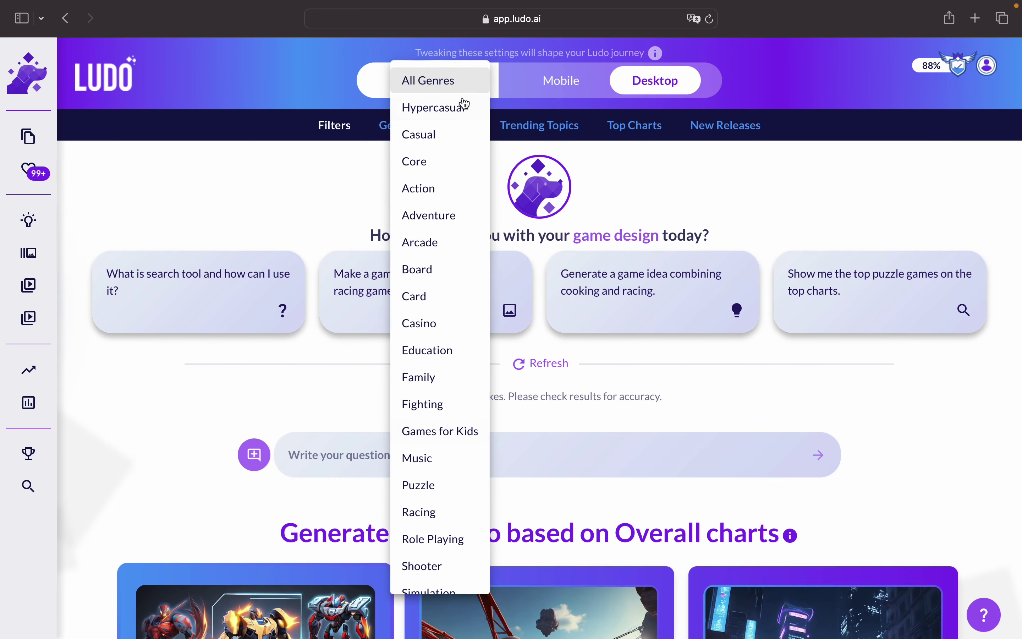
click(446, 89)
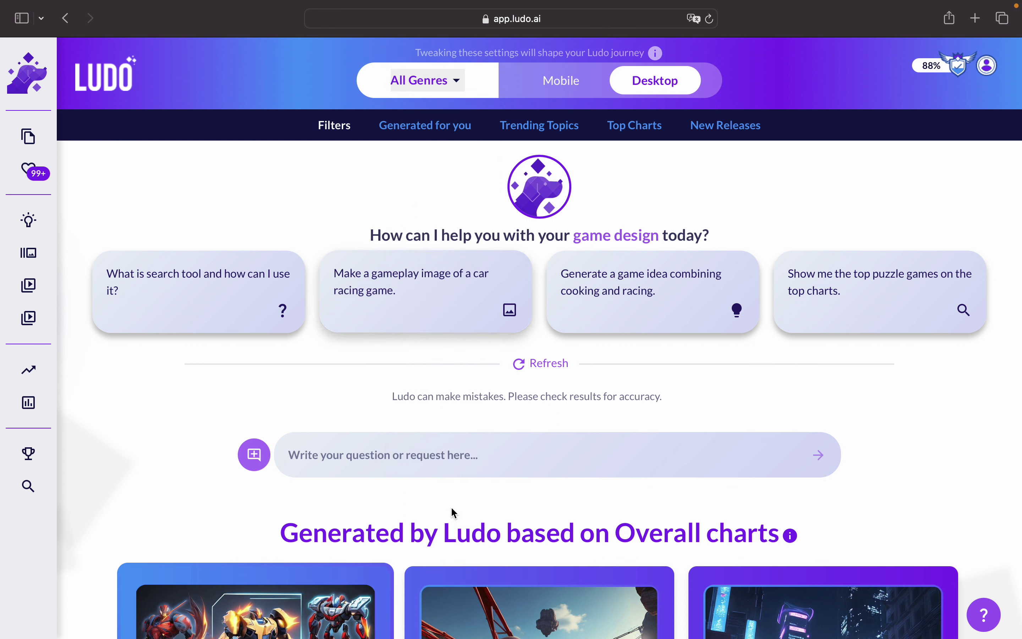
click(524, 364)
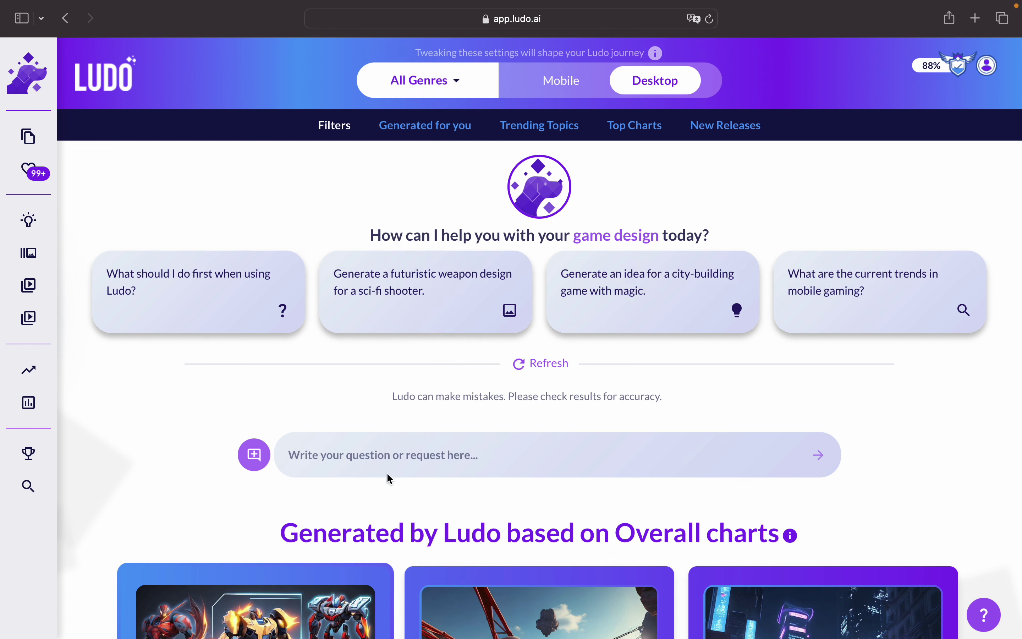
Send the prompt 'a cyberpunk building from an isometric view that looks futuristic and a bit rusty'
scroll(413, 456, down, 5)
scroll(422, 457, up, 5)
text(a cybe)
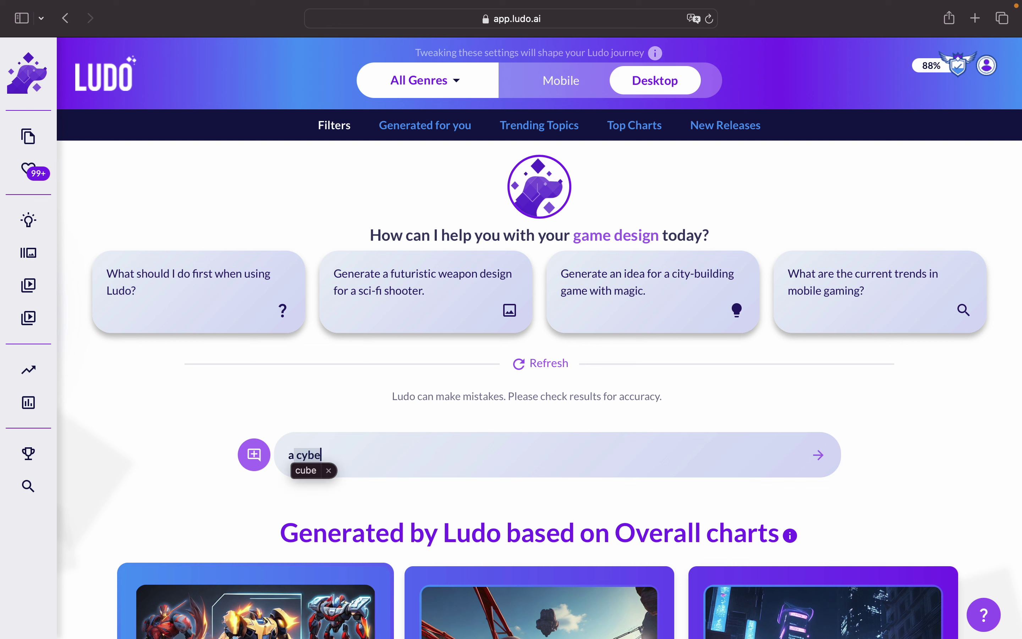
text(rpunk )
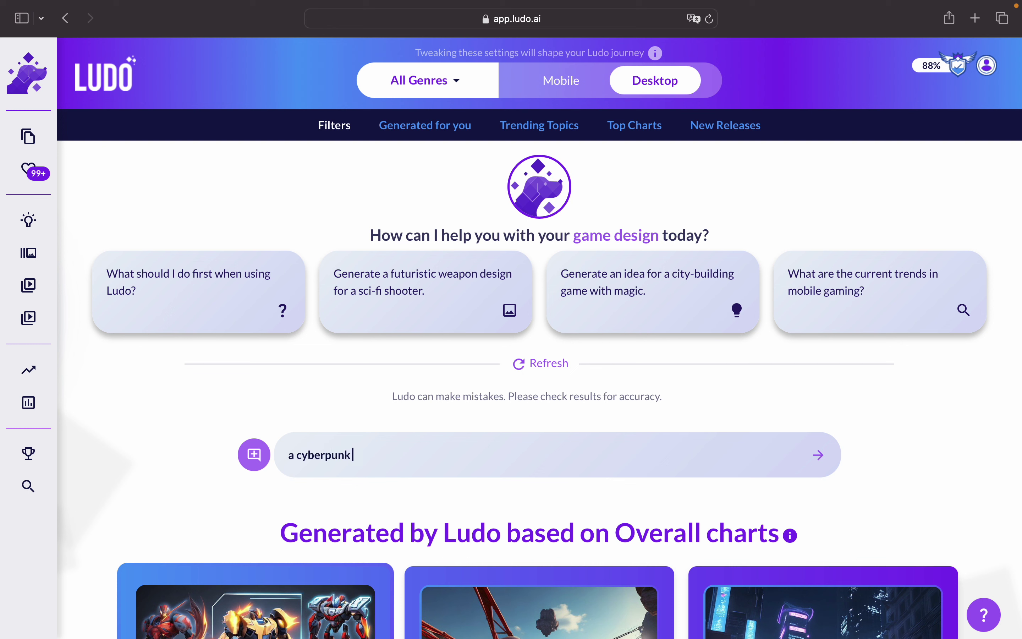
text(building from an isometric view)
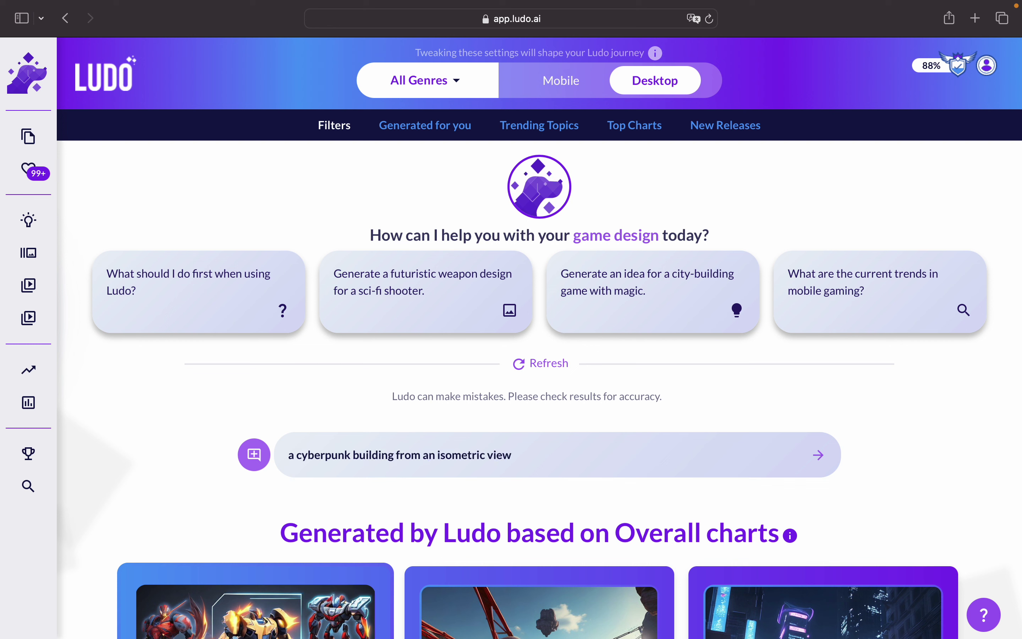
text( that looks futuristic and a bit rusty)
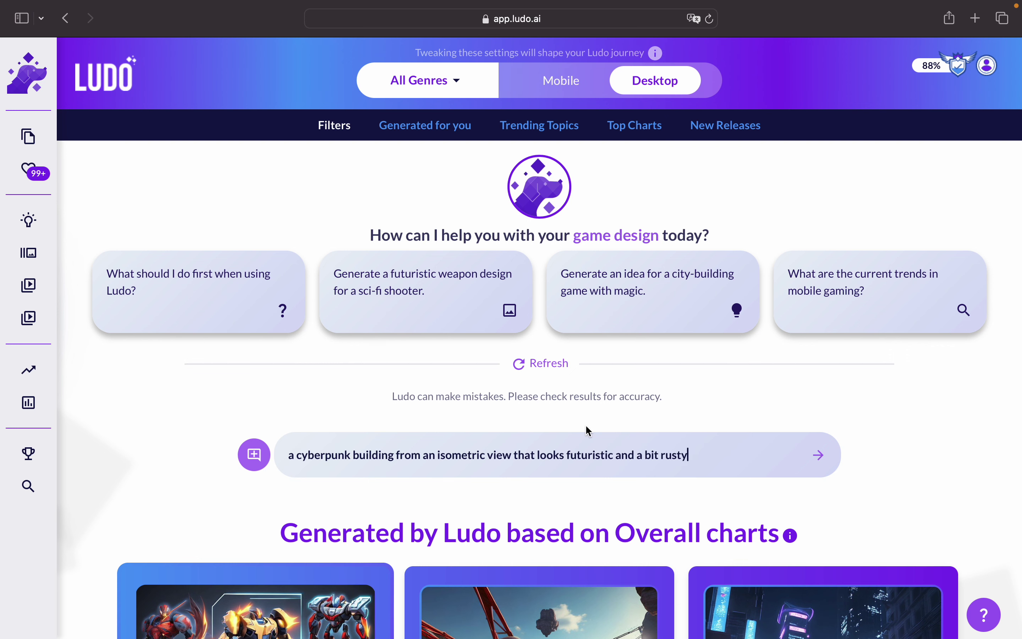
key(Return)
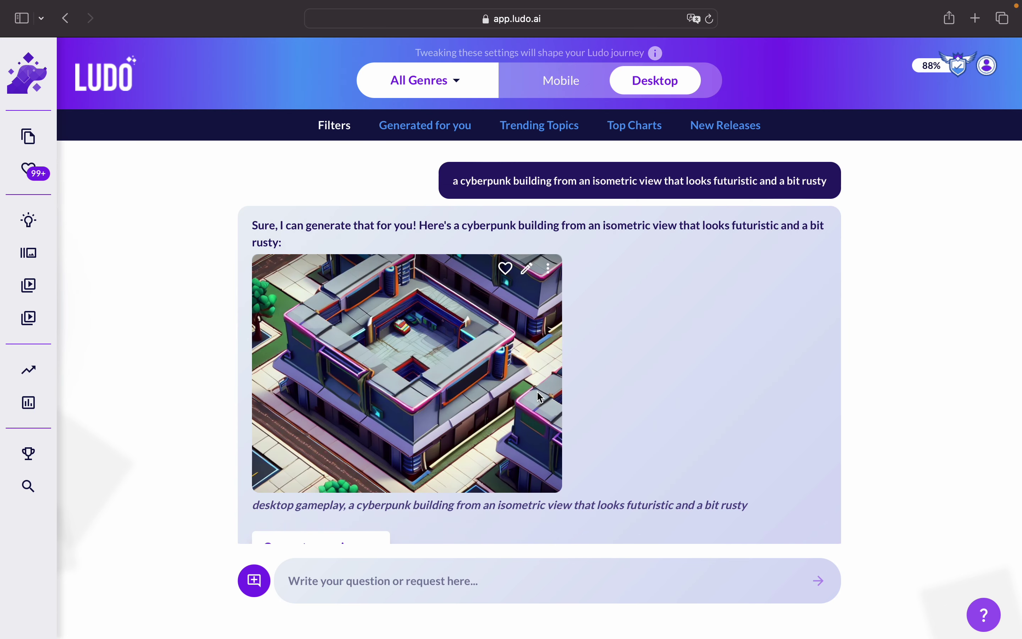
Review the isometric cyberpunk building image and its 'desktop gameplay' caption in the reply
mouse_move(494, 333)
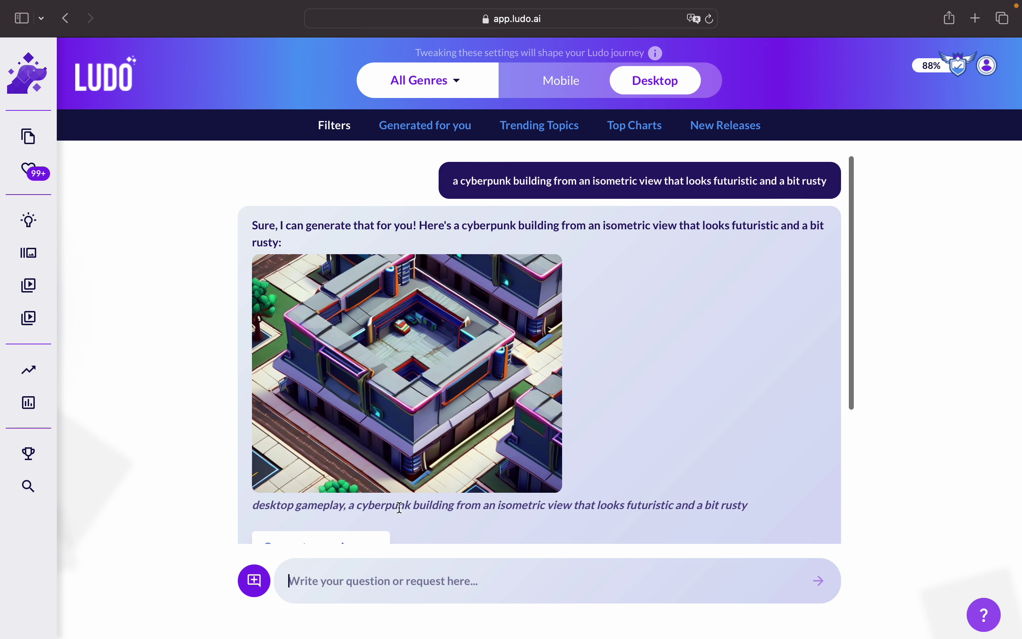
mouse_move(355, 383)
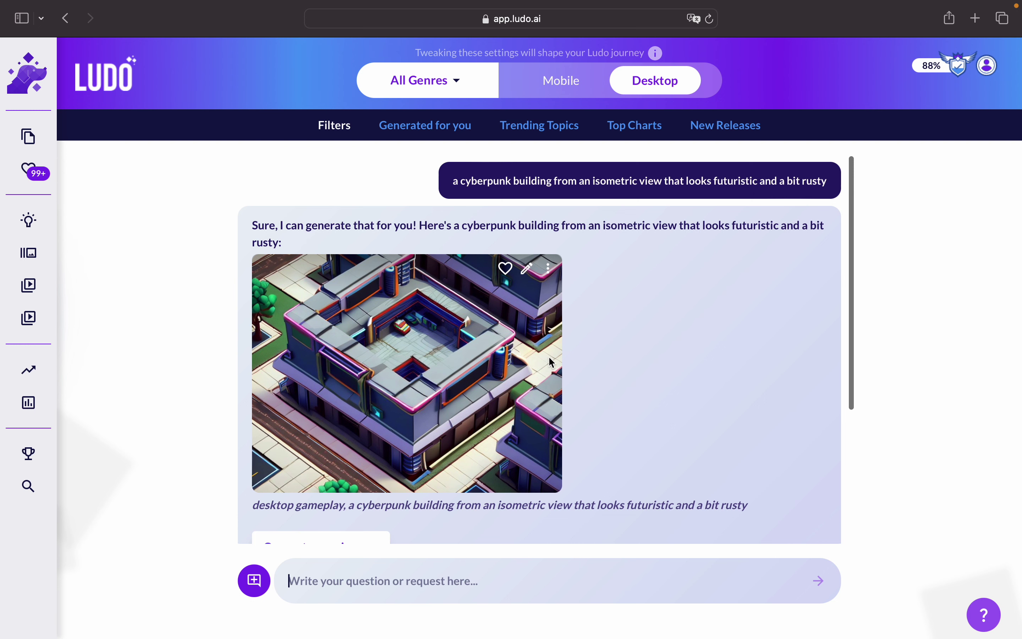
scroll(545, 338, down, 2)
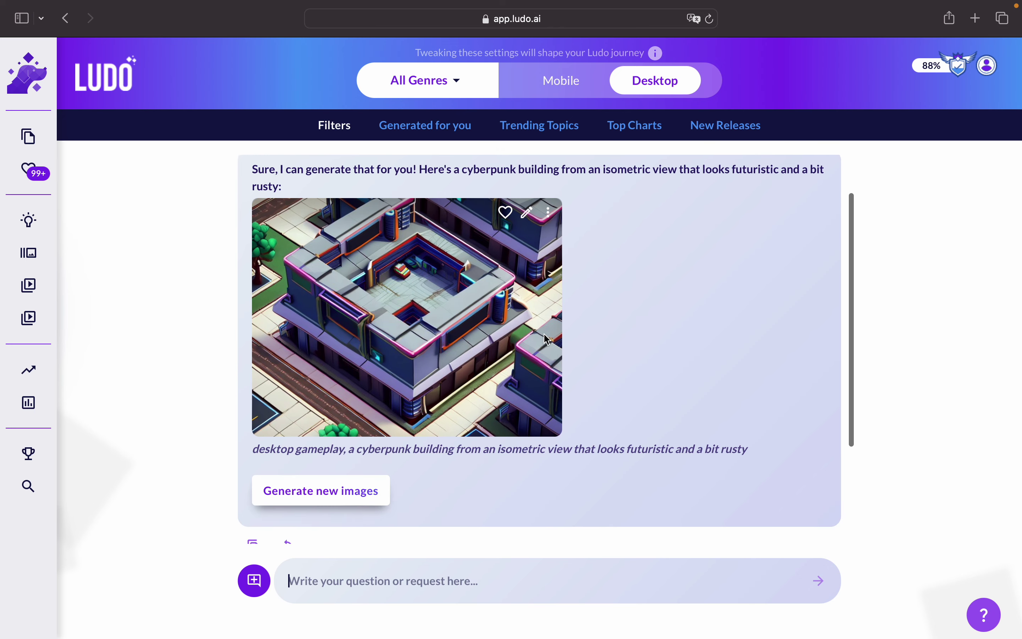
scroll(545, 338, down, 2)
scroll(544, 338, up, 4)
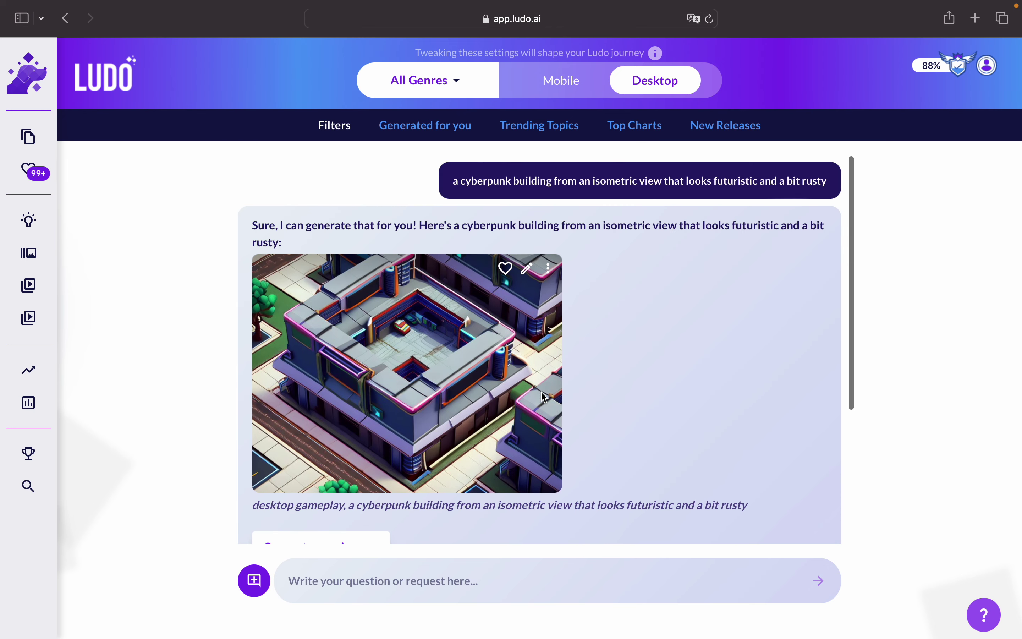
click(433, 574)
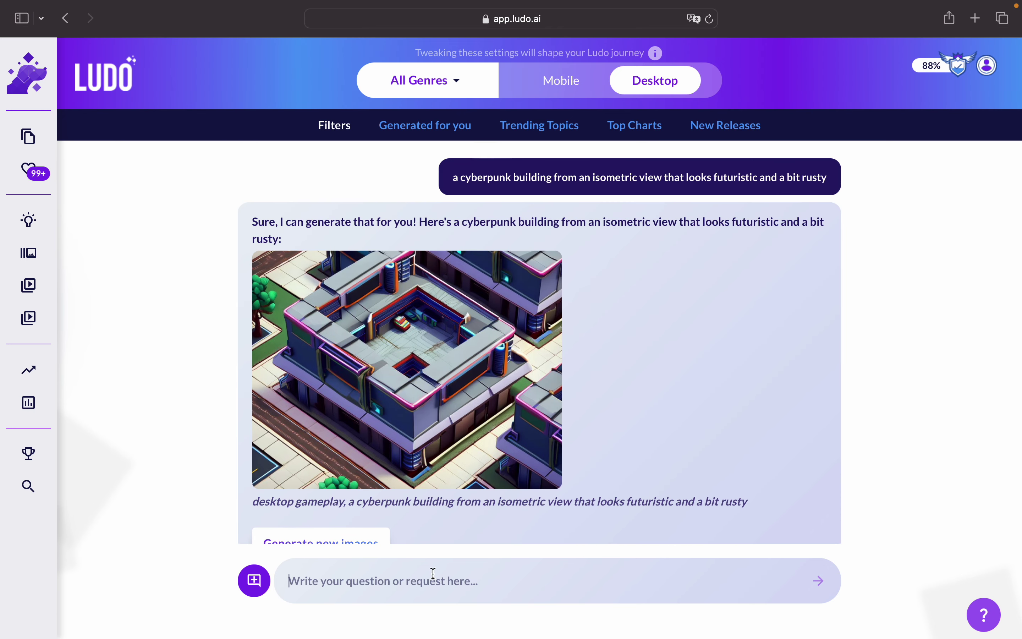
Send 'can you make it more realistic', then start drafting a colour-change message
text(can you)
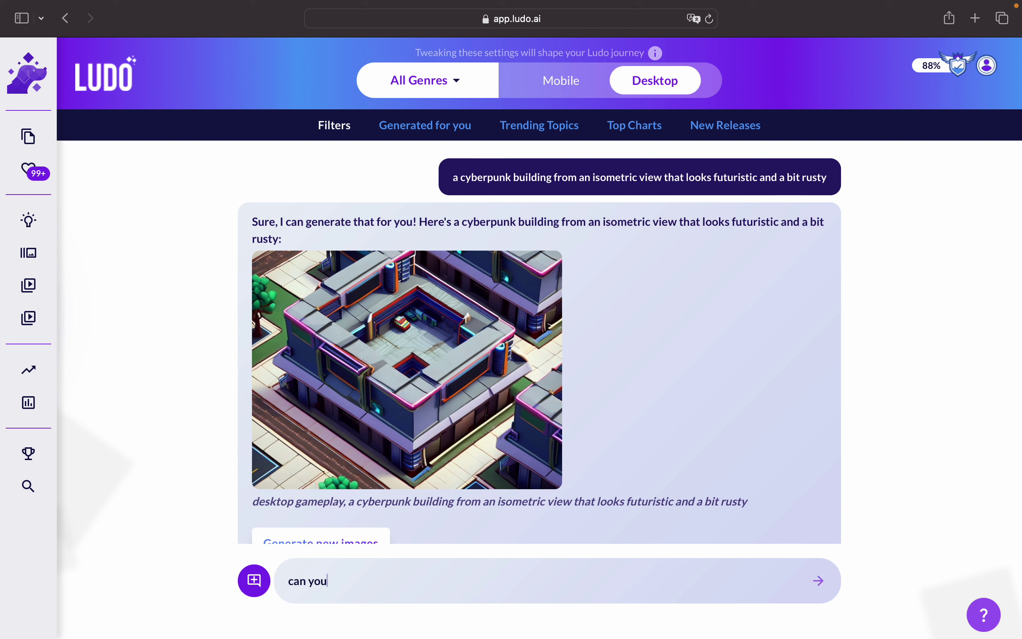
text( make it more)
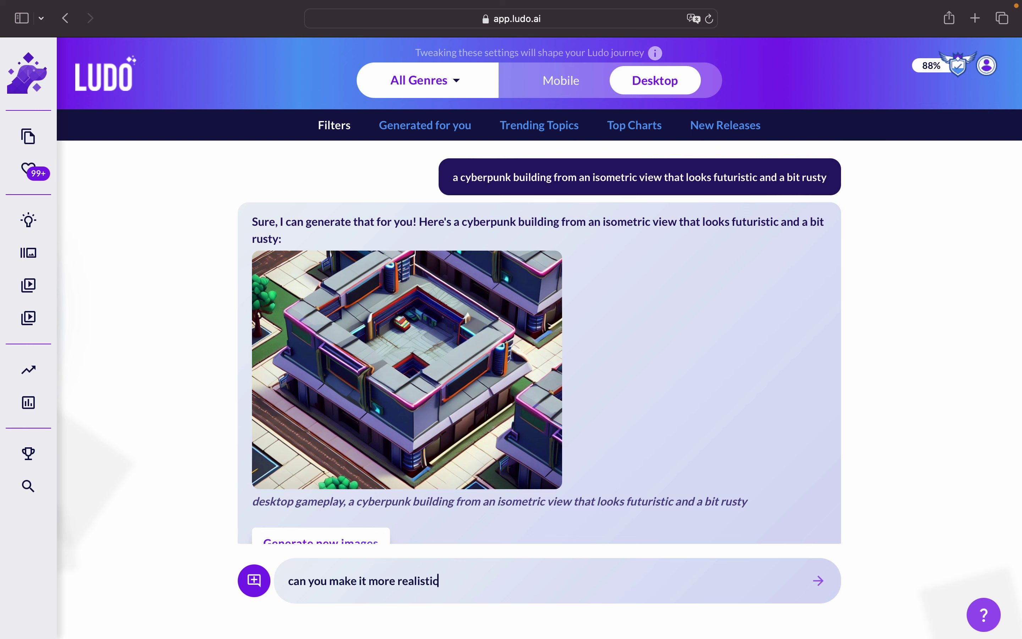
text( realistic)
key(Return)
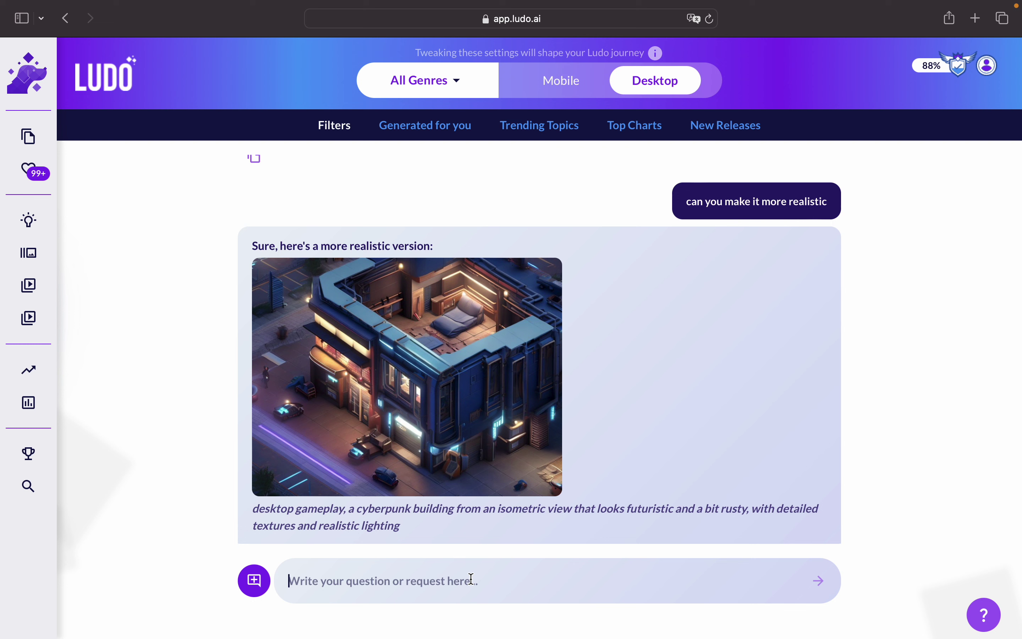
text(d)
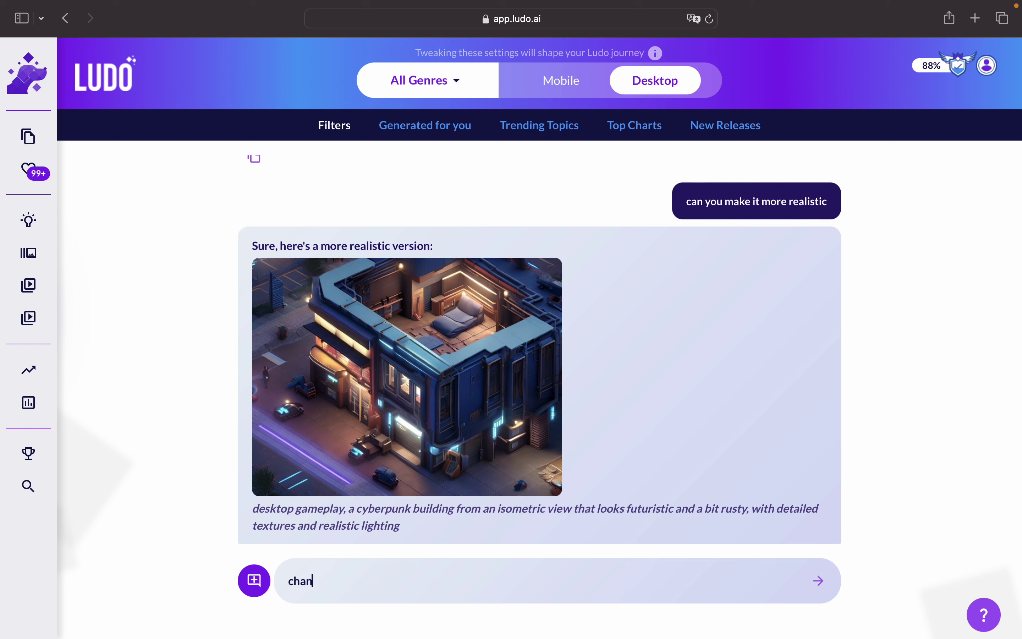
text(hange the color)
Fix the draft and send 'change the colour of the building to red and black'
key(BackSpace)
text(ur to red and black)
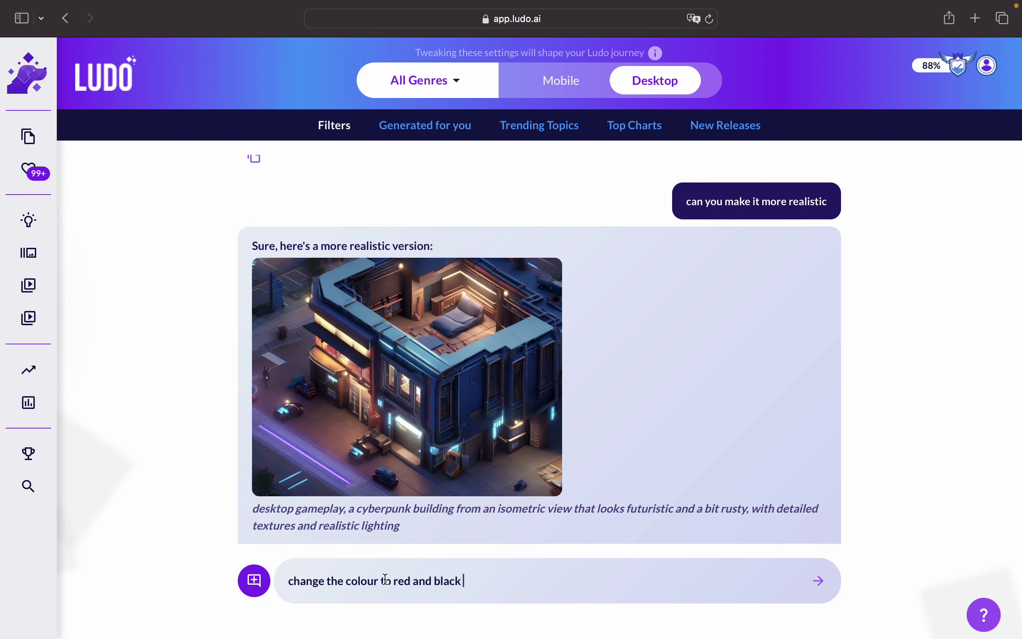
text(of the building)
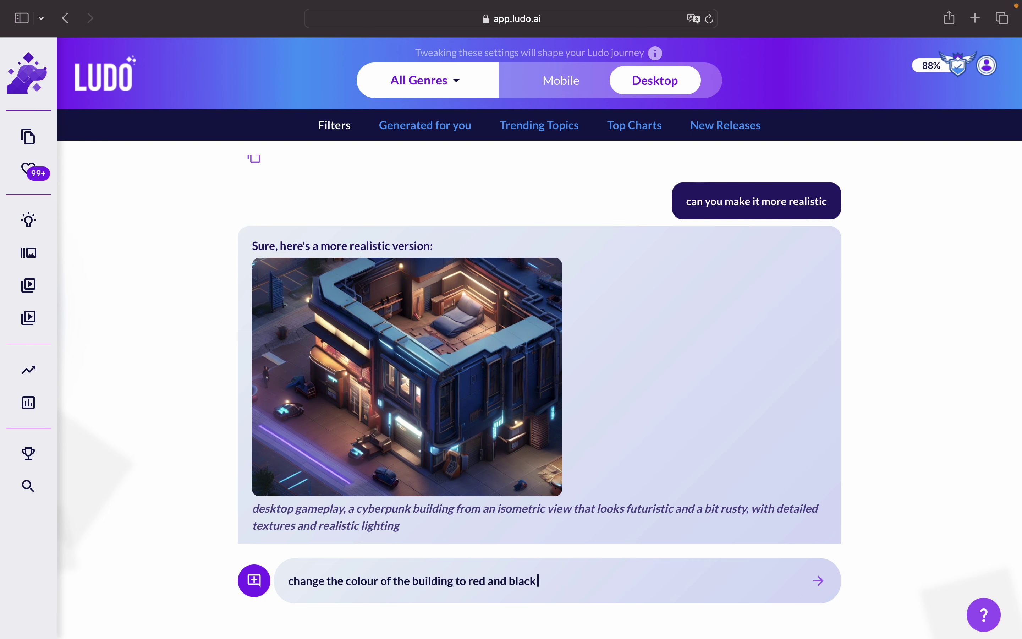
key(Return)
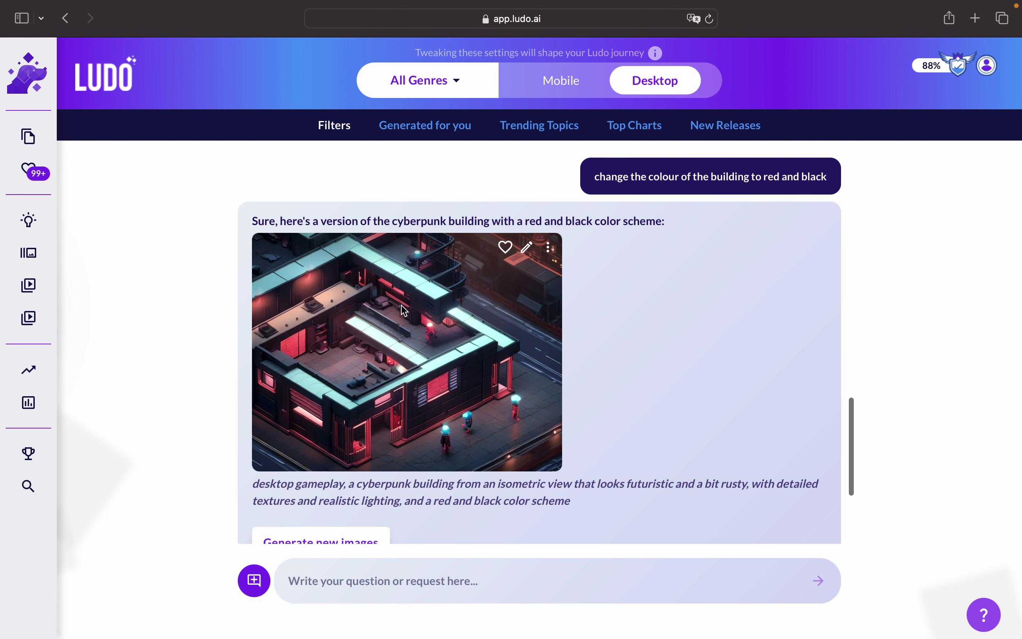
Ask to add a cyberpunk car beside the building and review the red car result
scroll(389, 268, up, 5)
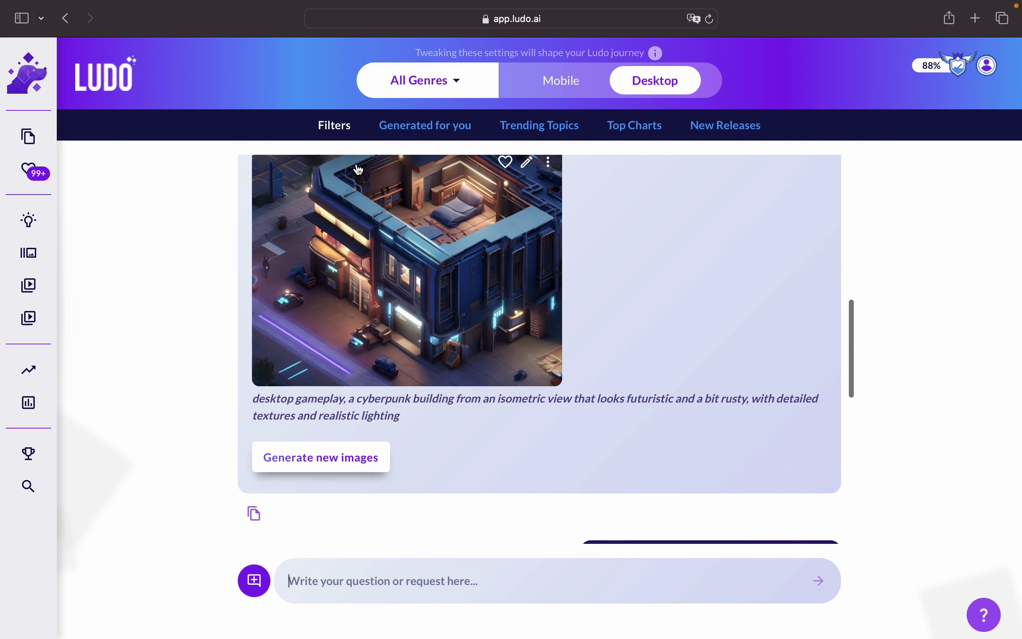
scroll(458, 272, down, 6)
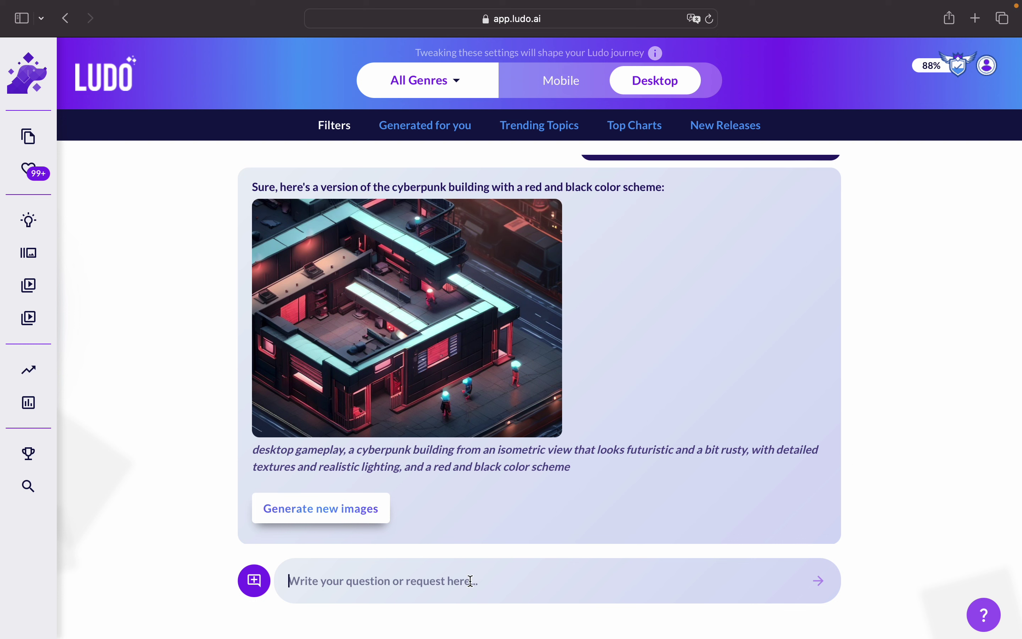
text(can you add)
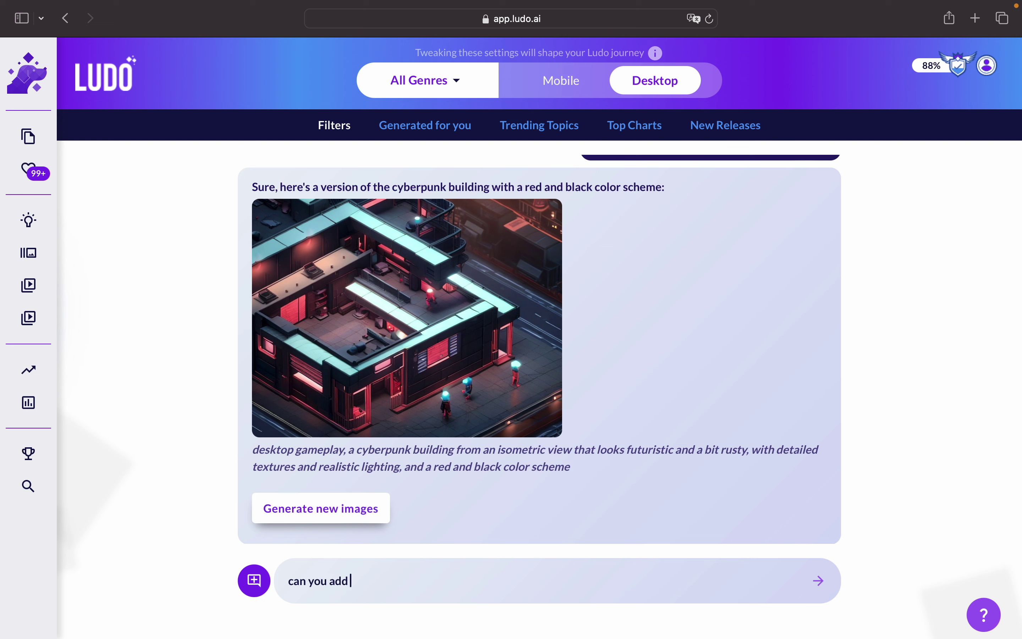
text( dcyberpunk car beside the )
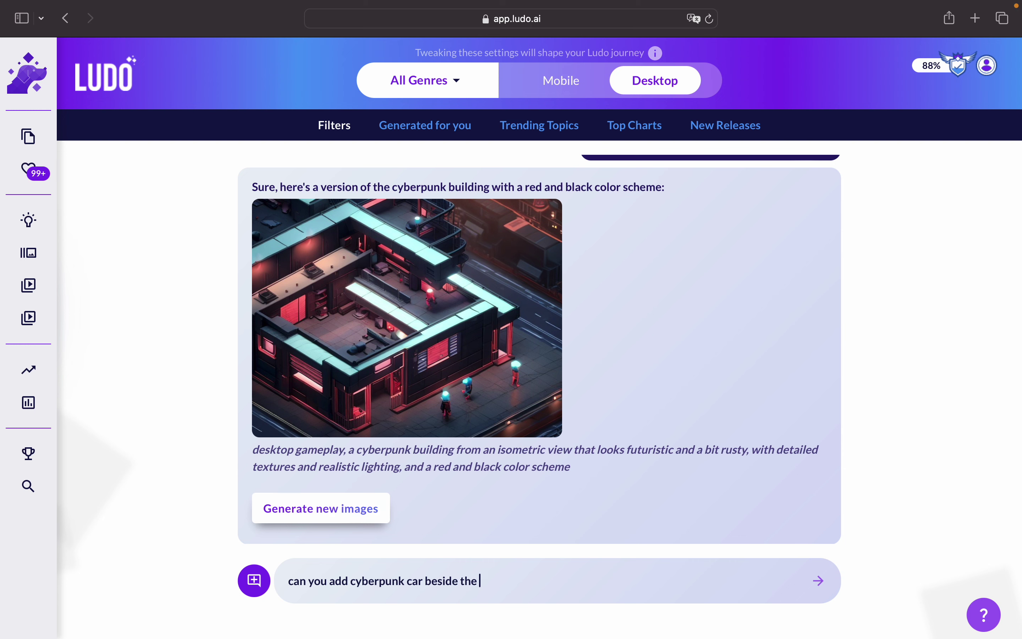
text(building)
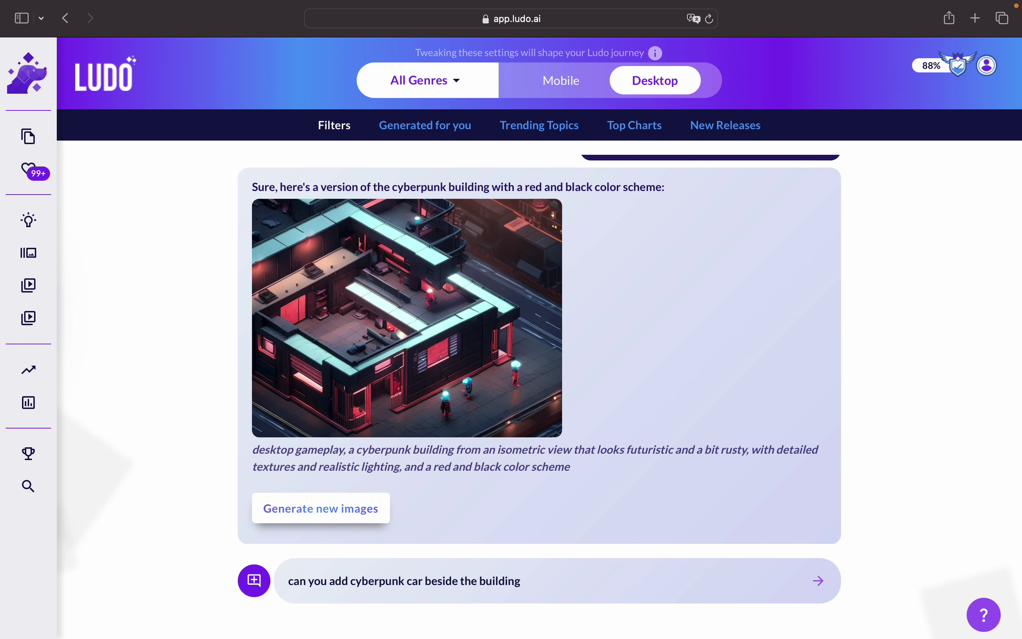
key(Return)
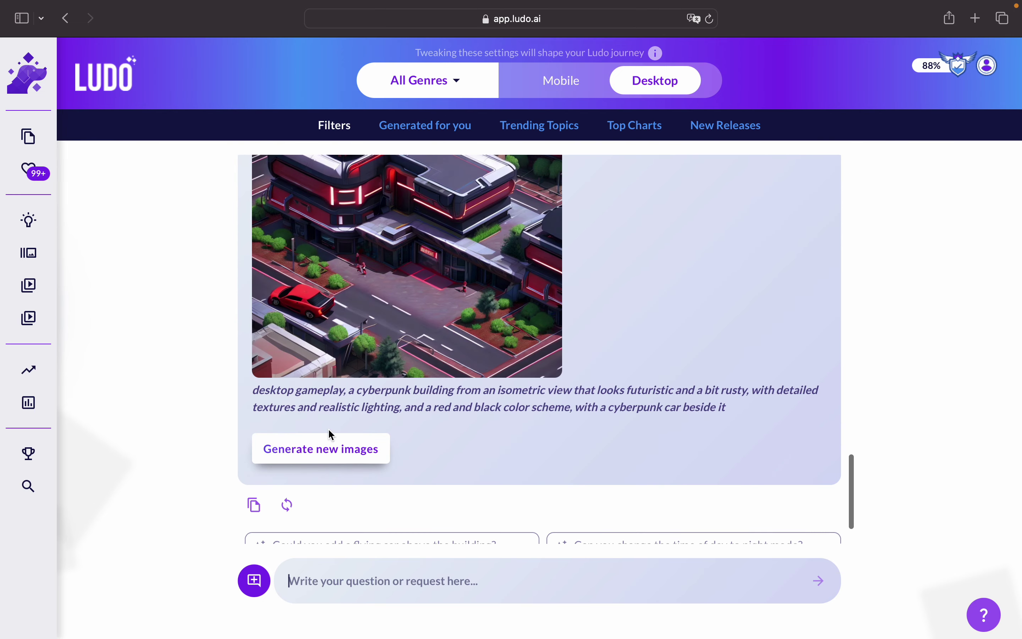
scroll(477, 279, up, 3)
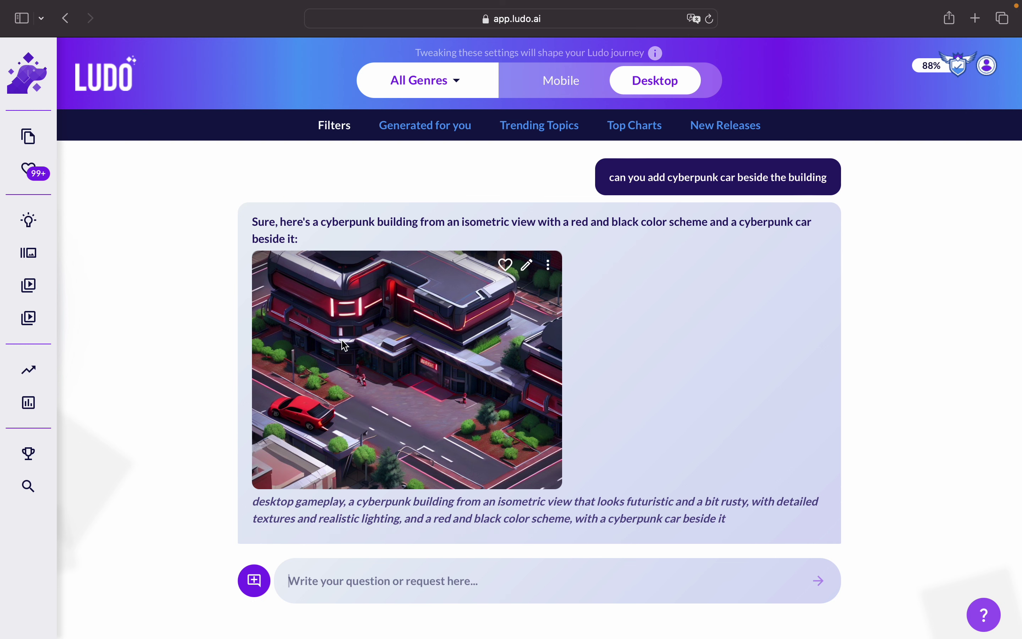
scroll(228, 407, down, 3)
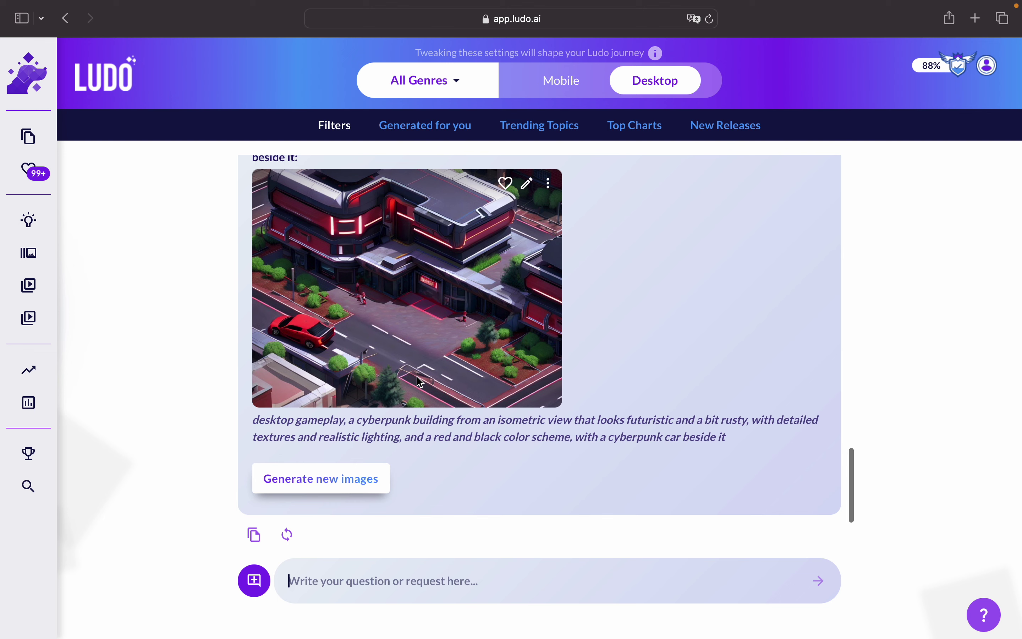
scroll(473, 404, up, 2)
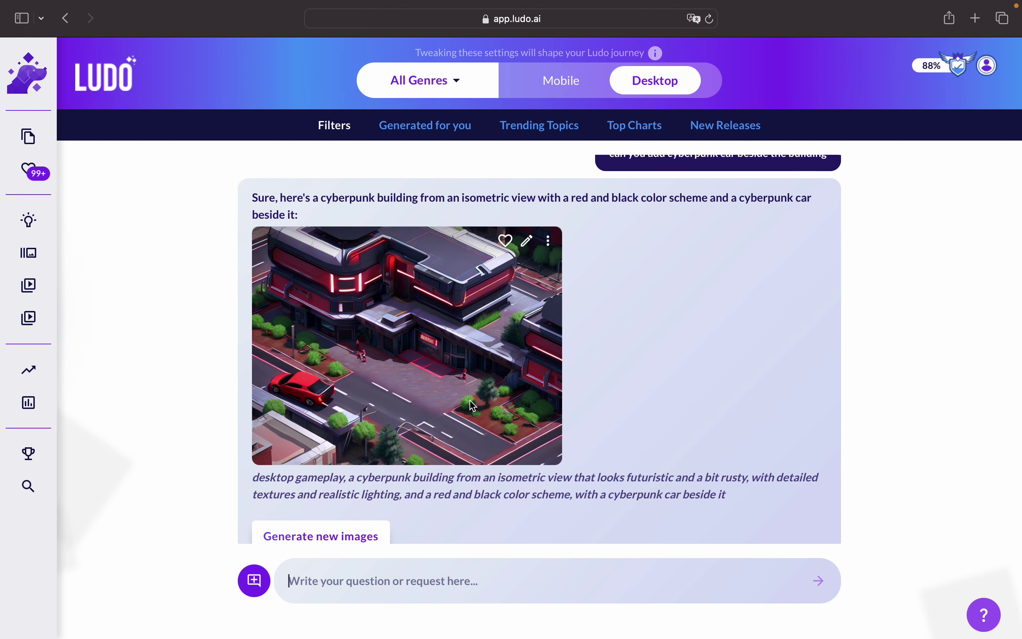
Generate new image variants from the result and browse the cyberpunk sports car grid
click(334, 540)
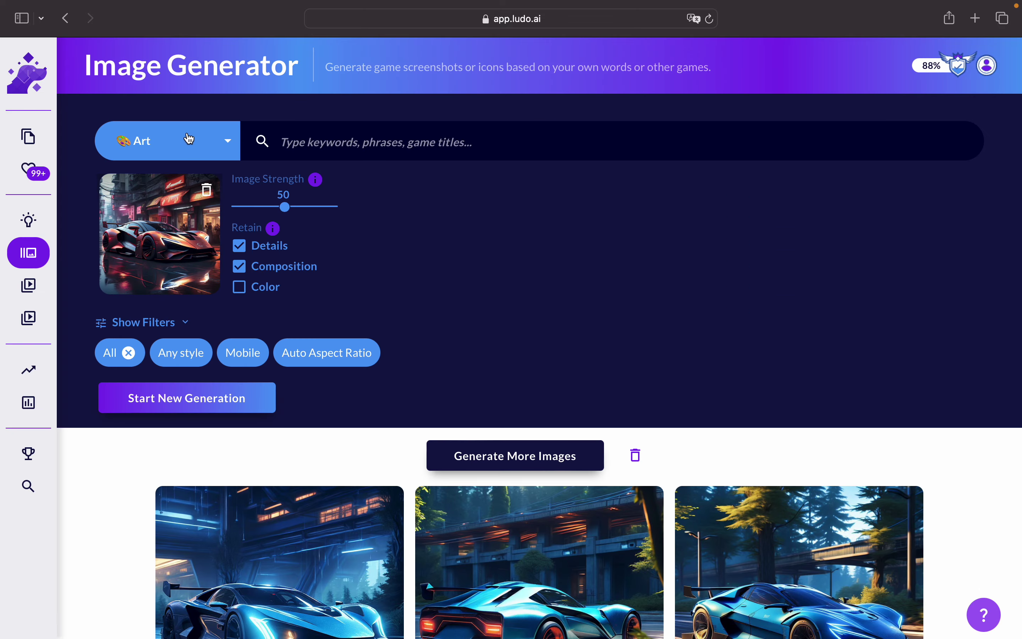
scroll(255, 380, down, 8)
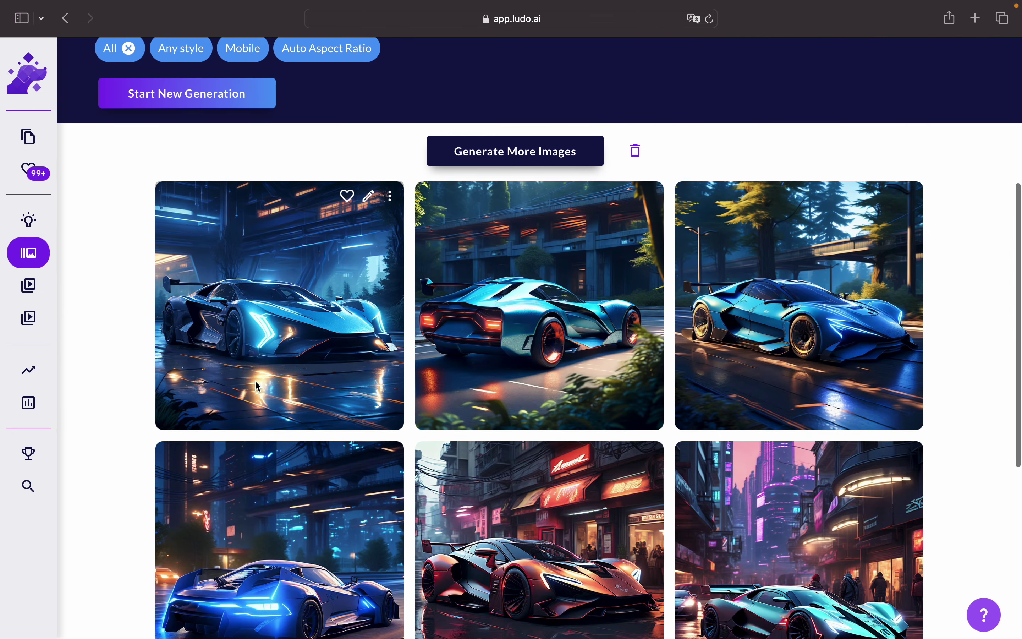
scroll(256, 382, up, 4)
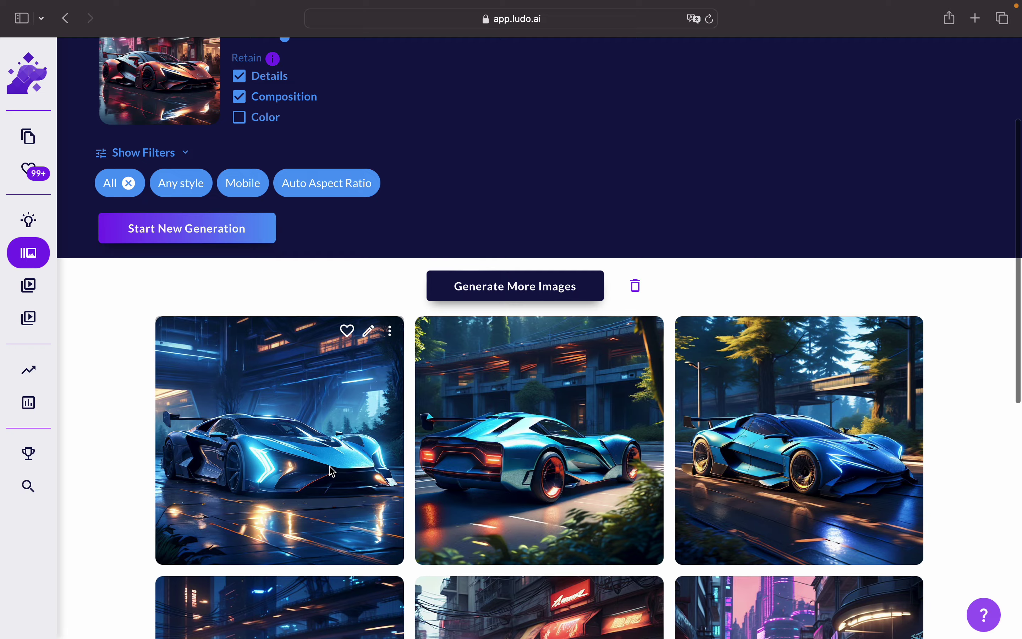
scroll(331, 470, down, 3)
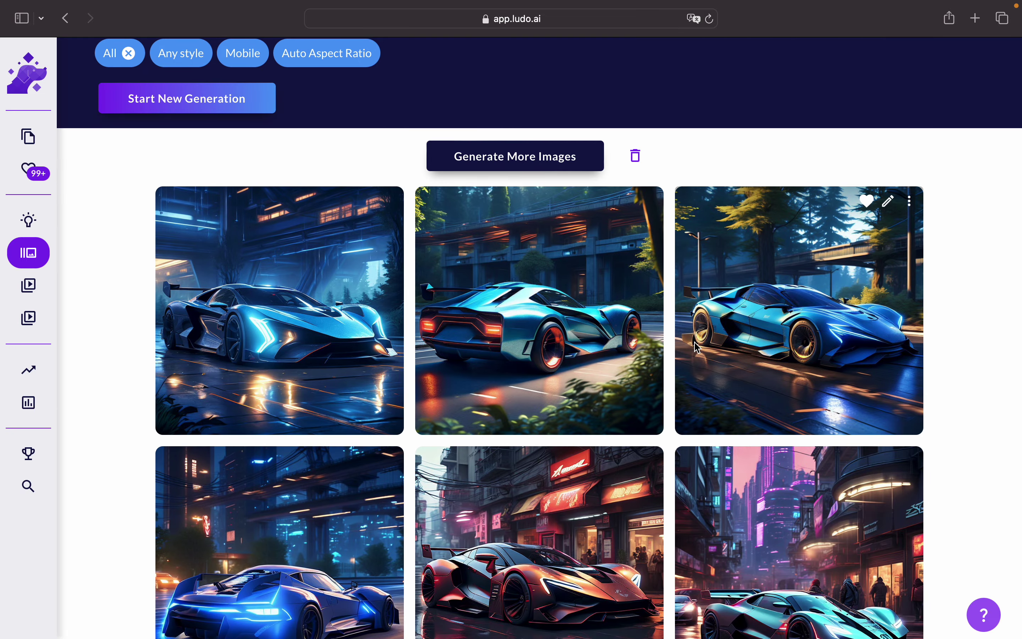
scroll(797, 323, down, 3)
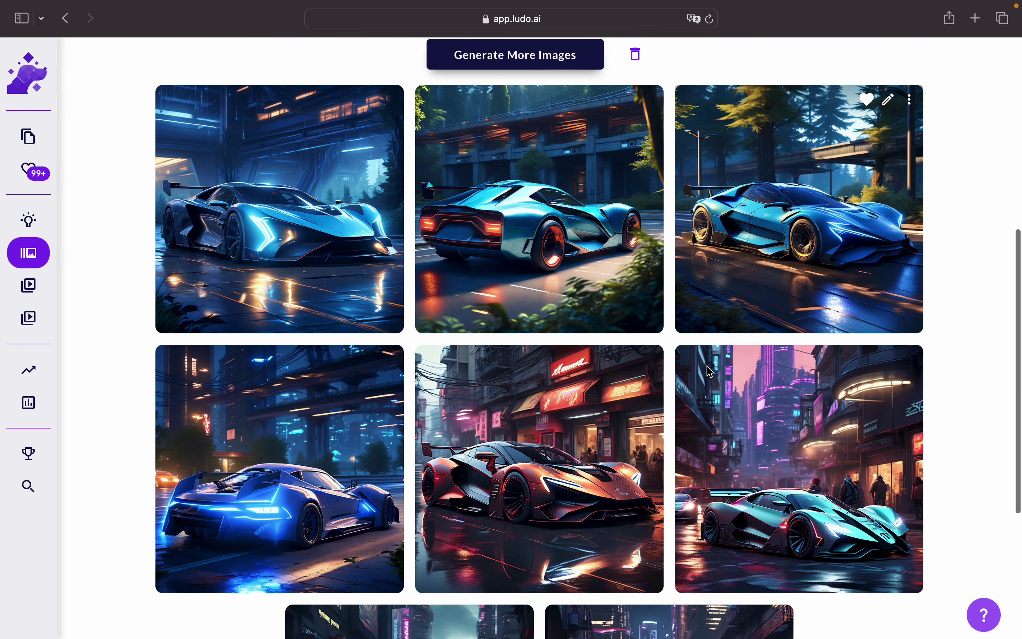
scroll(549, 461, up, 7)
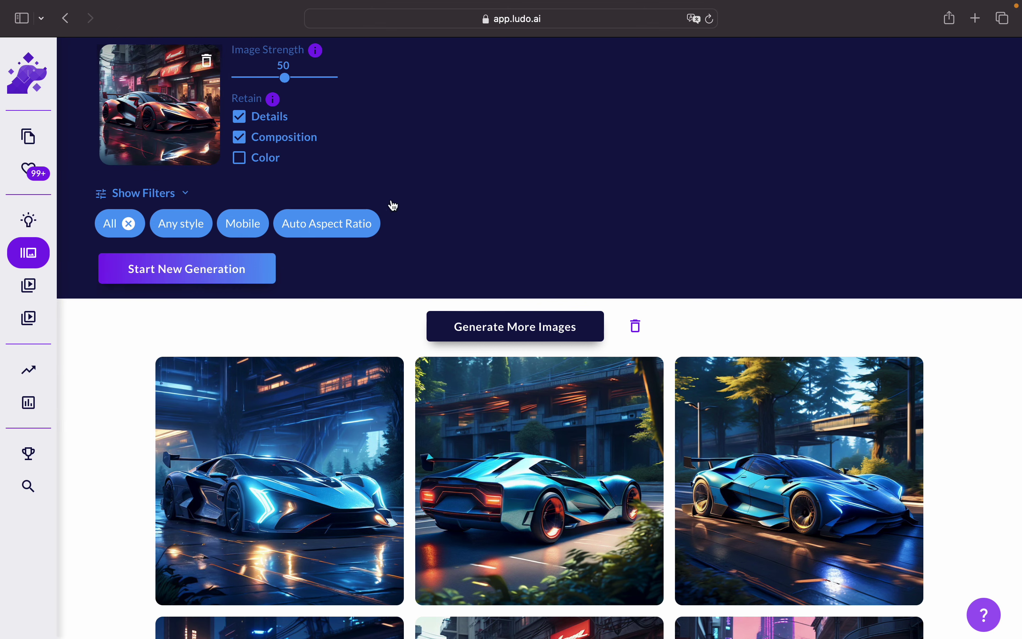
scroll(294, 279, up, 3)
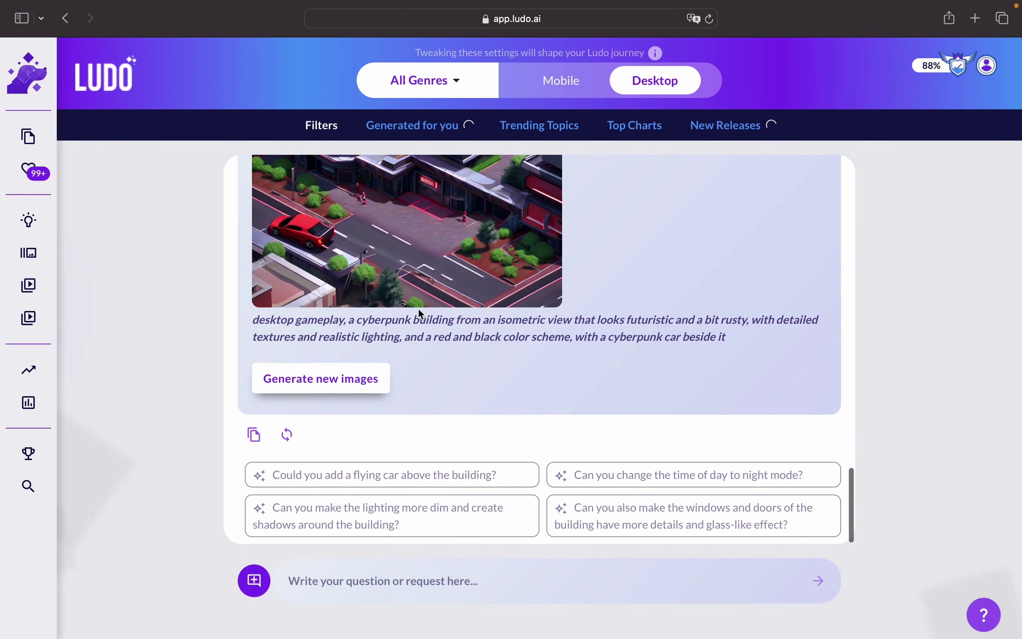
scroll(497, 374, up, 3)
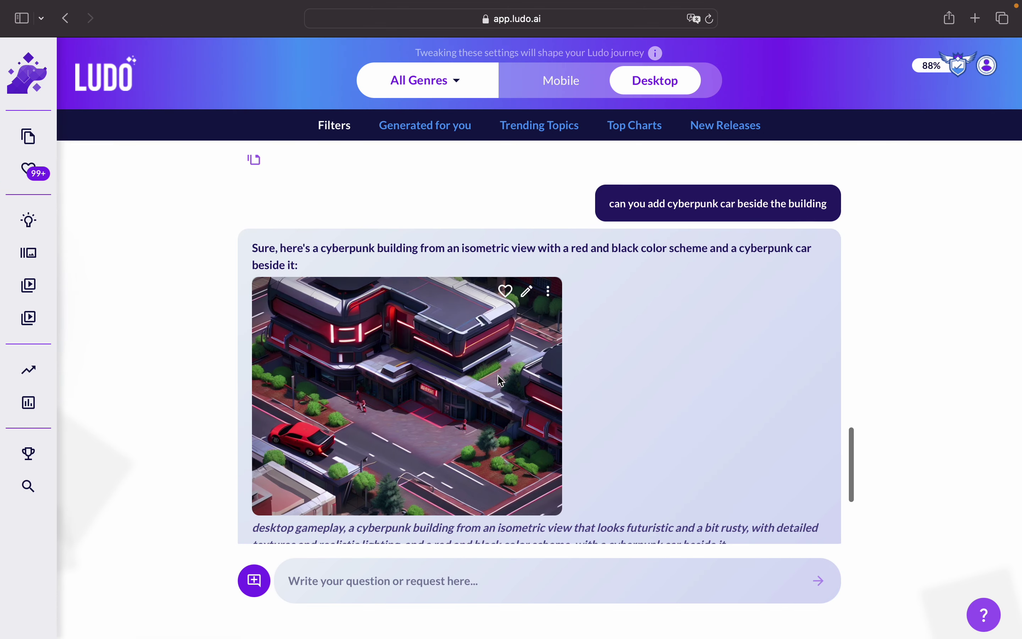
scroll(498, 375, down, 5)
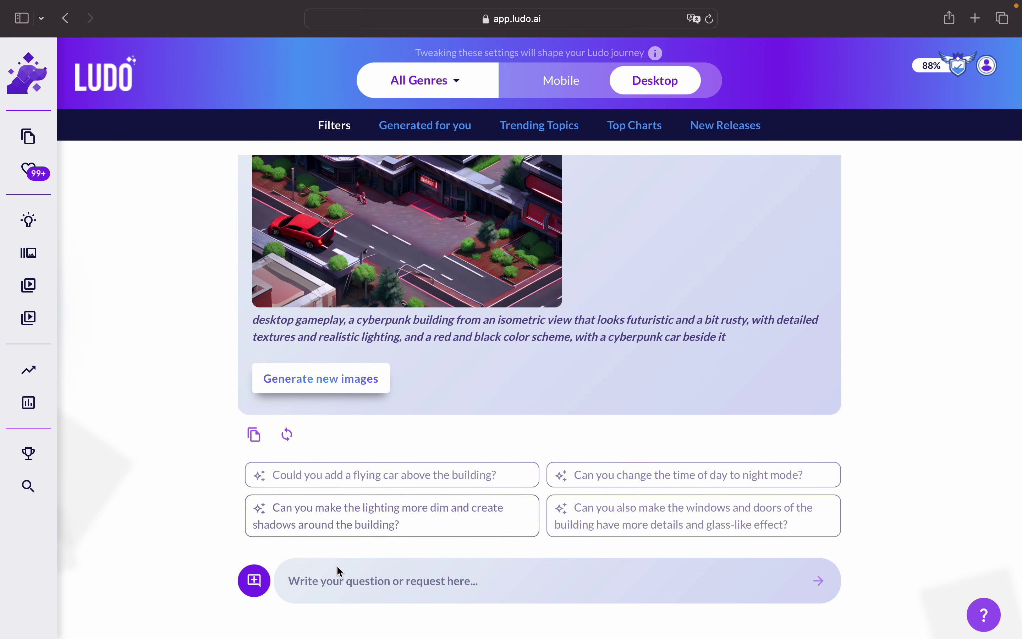
click(315, 575)
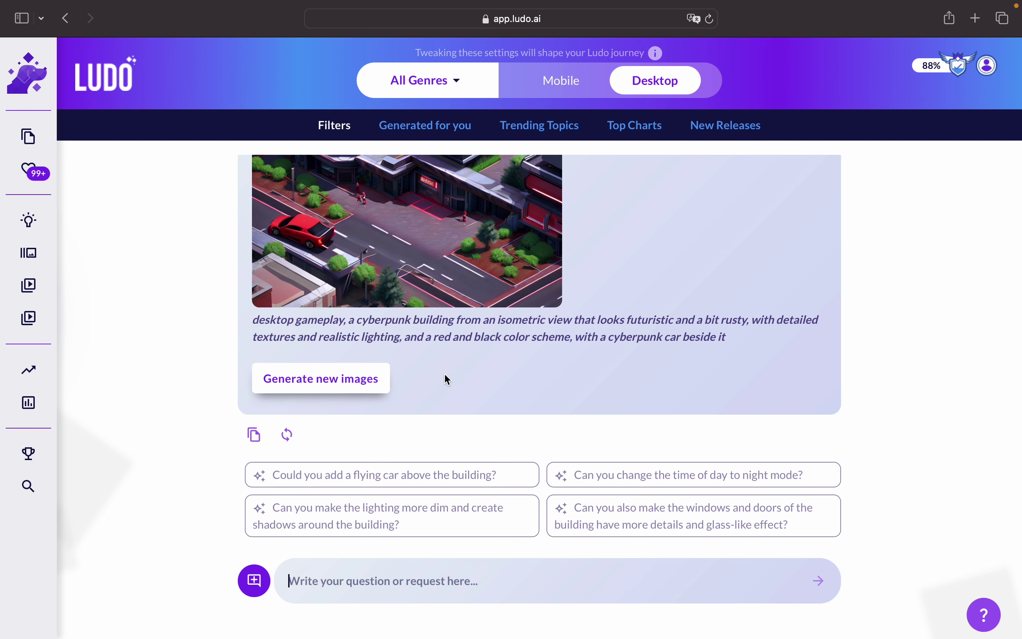
scroll(529, 331, up, 3)
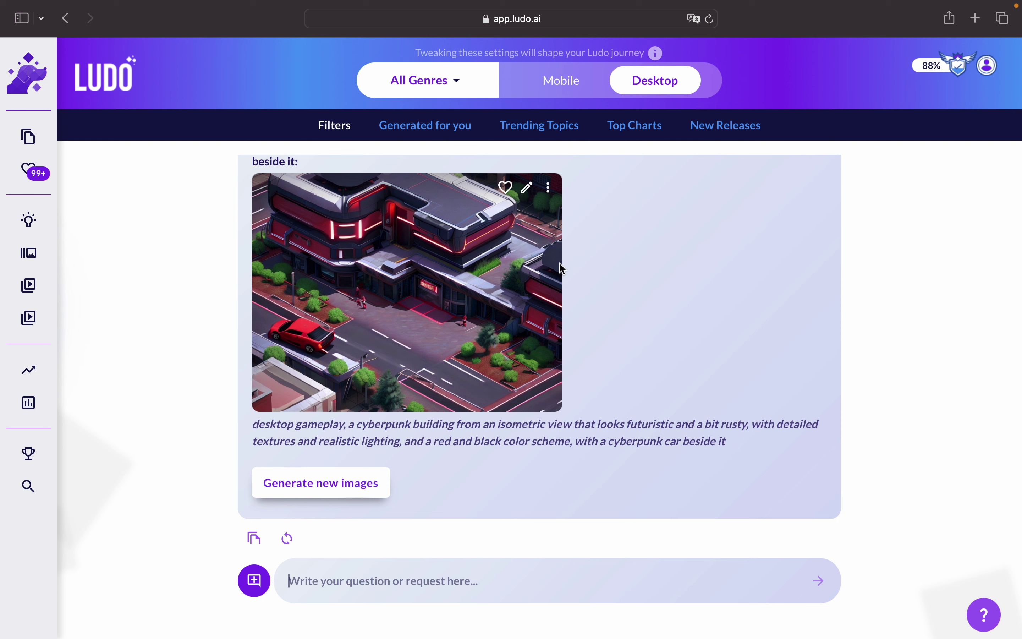
Send 'generate an icon for a car racing game of a cyberpunk space theme'
text(gener)
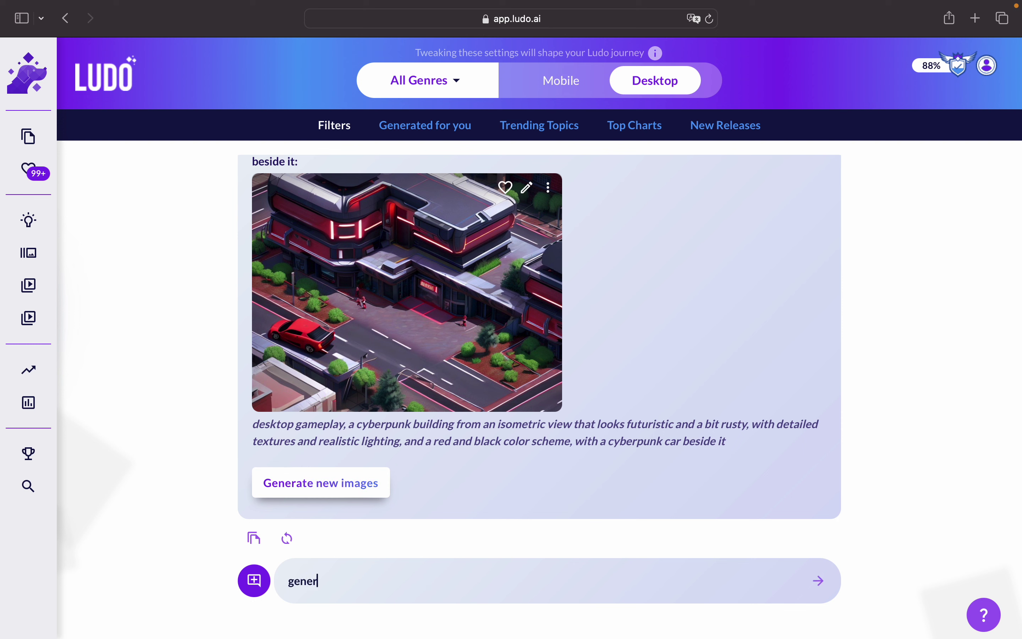
text(ate an icon for a c)
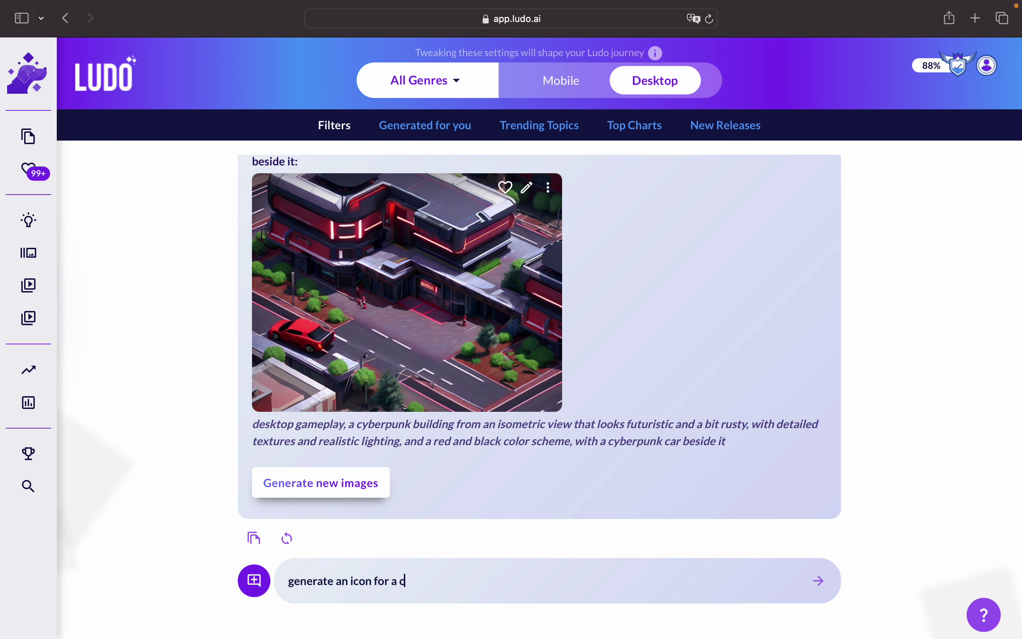
text(ar racing game)
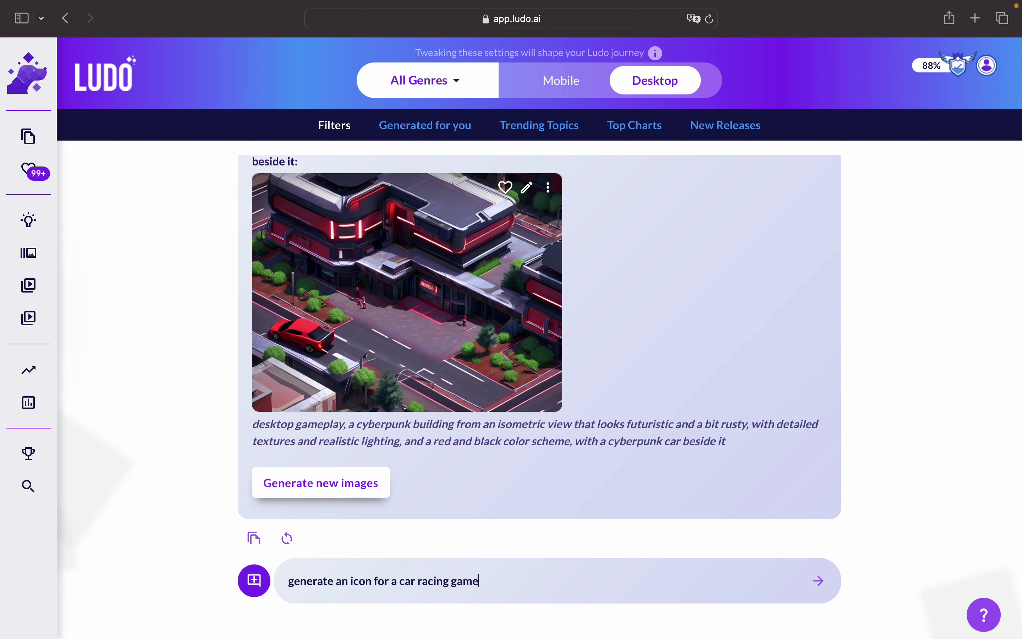
text( of a cyberpunk space theme)
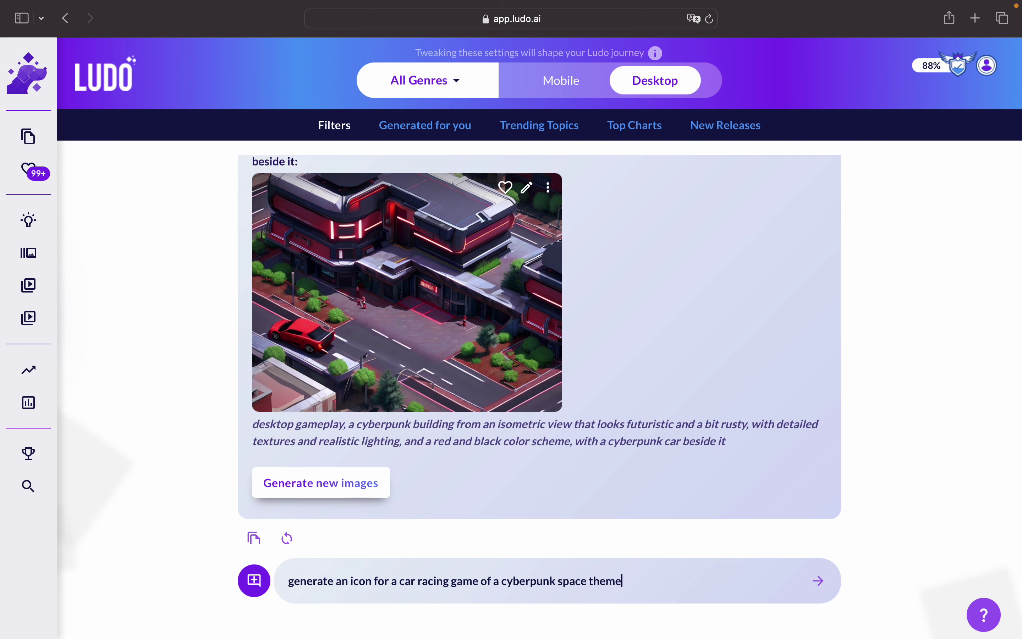
key(Return)
scroll(652, 154, down, 5)
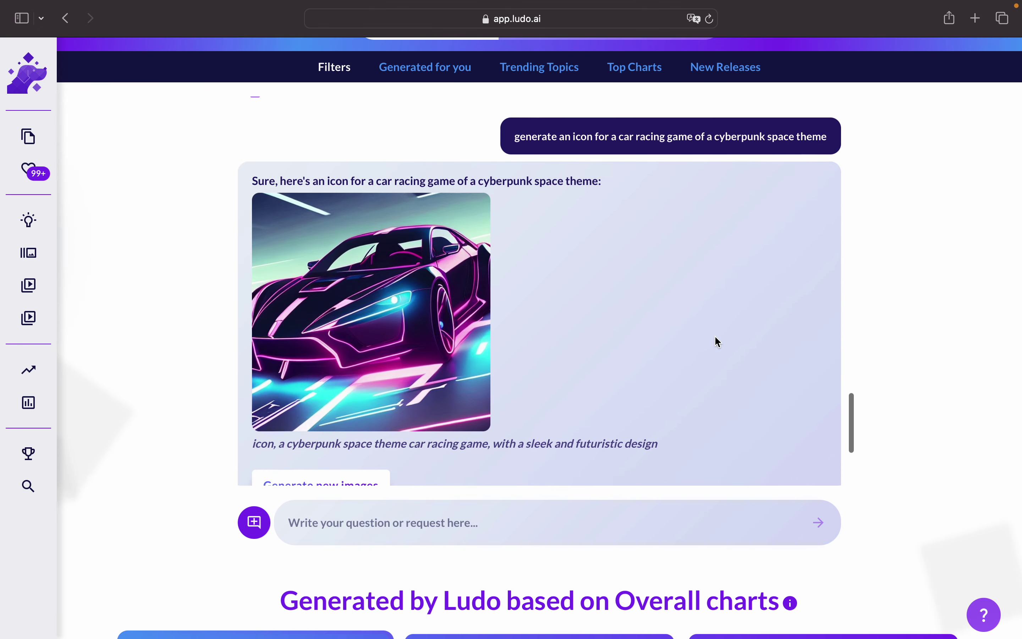
Favorite the neon pink car icon and close its options menu without choosing anything
scroll(466, 286, down, 2)
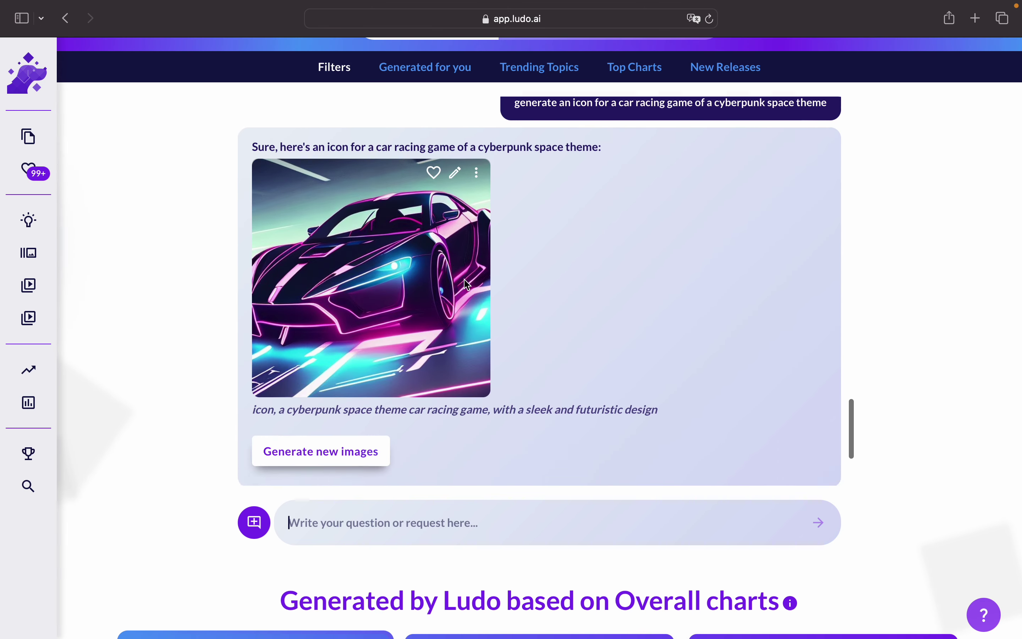
click(434, 154)
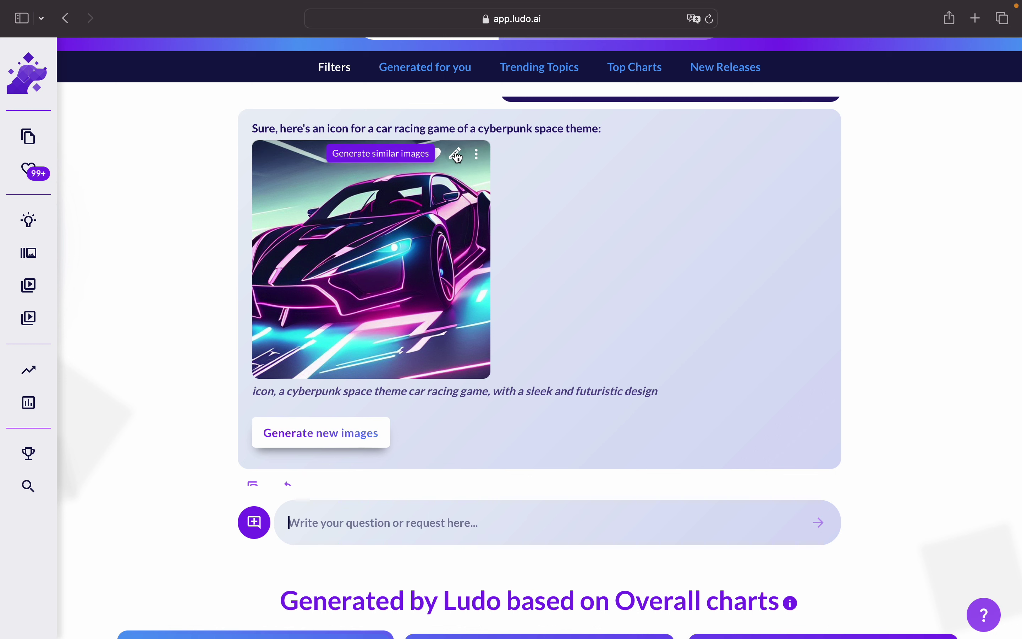
click(479, 156)
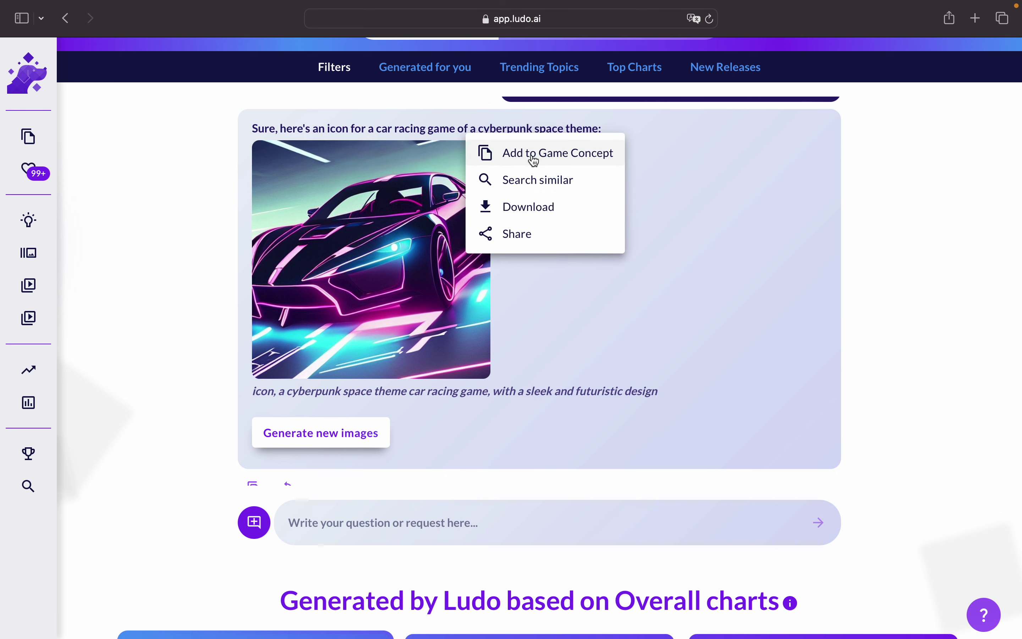
click(609, 326)
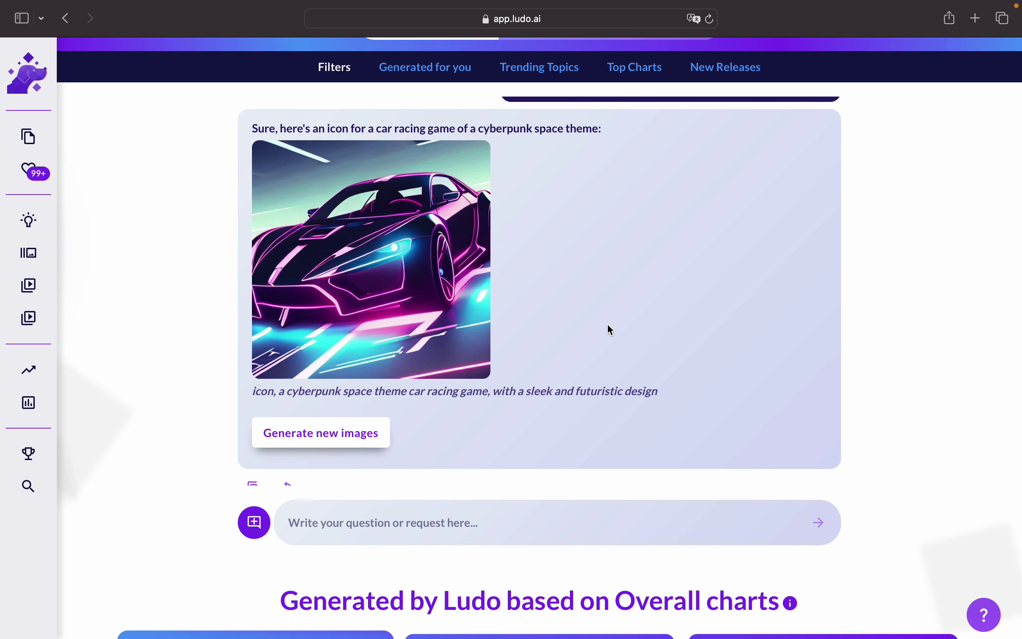
scroll(608, 324, up, 4)
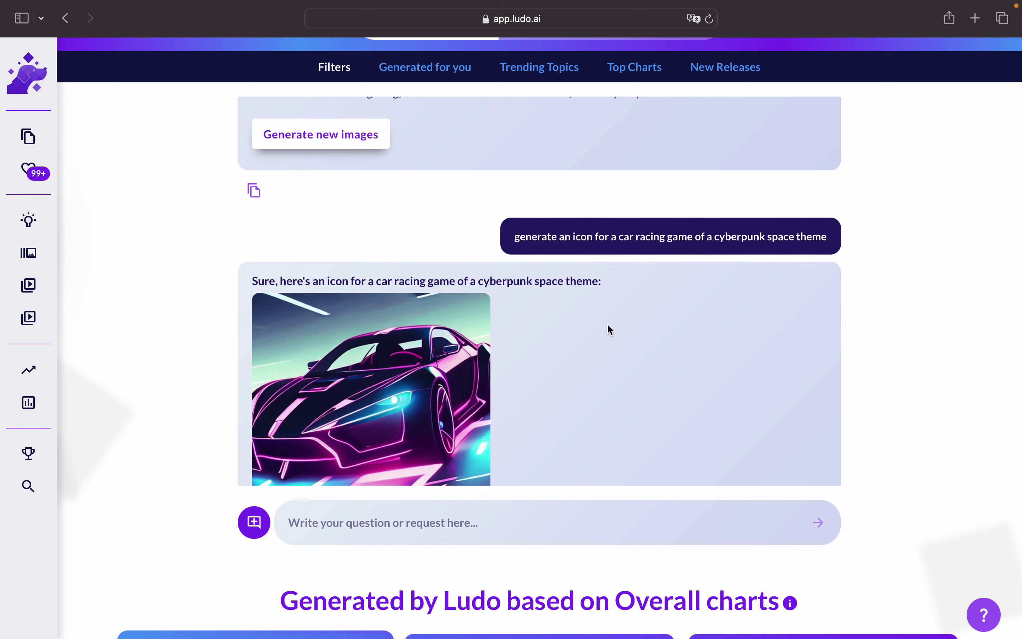
scroll(608, 324, up, 15)
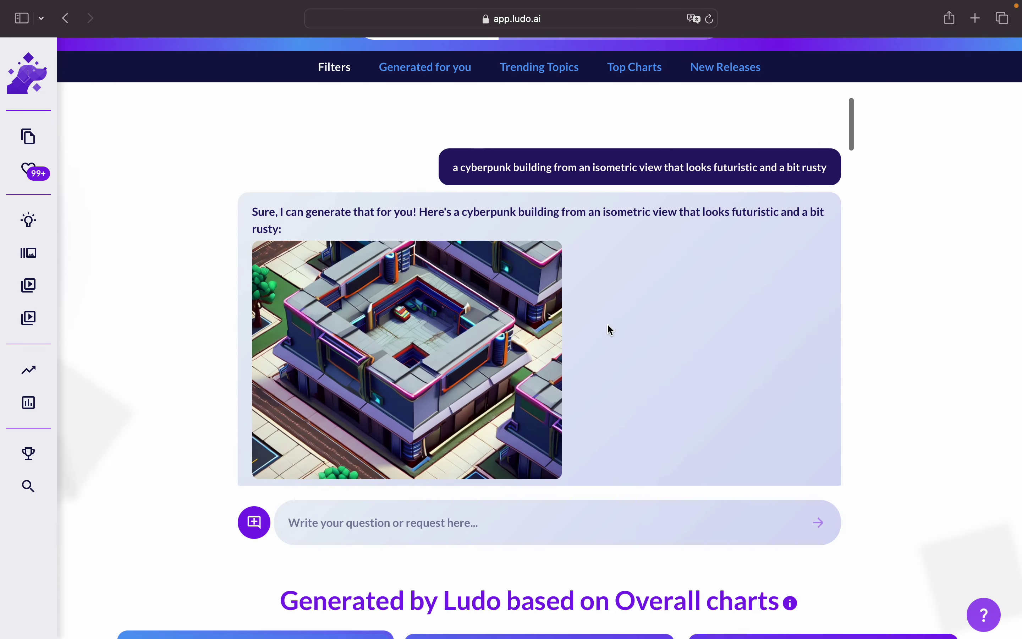
scroll(826, 397, up, 2)
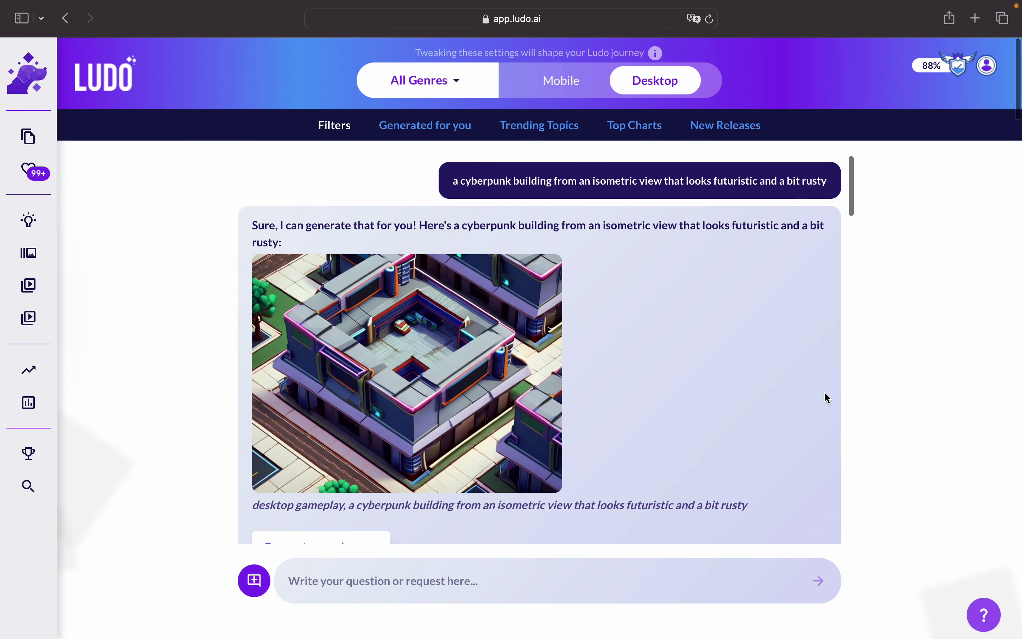
scroll(769, 271, down, 15)
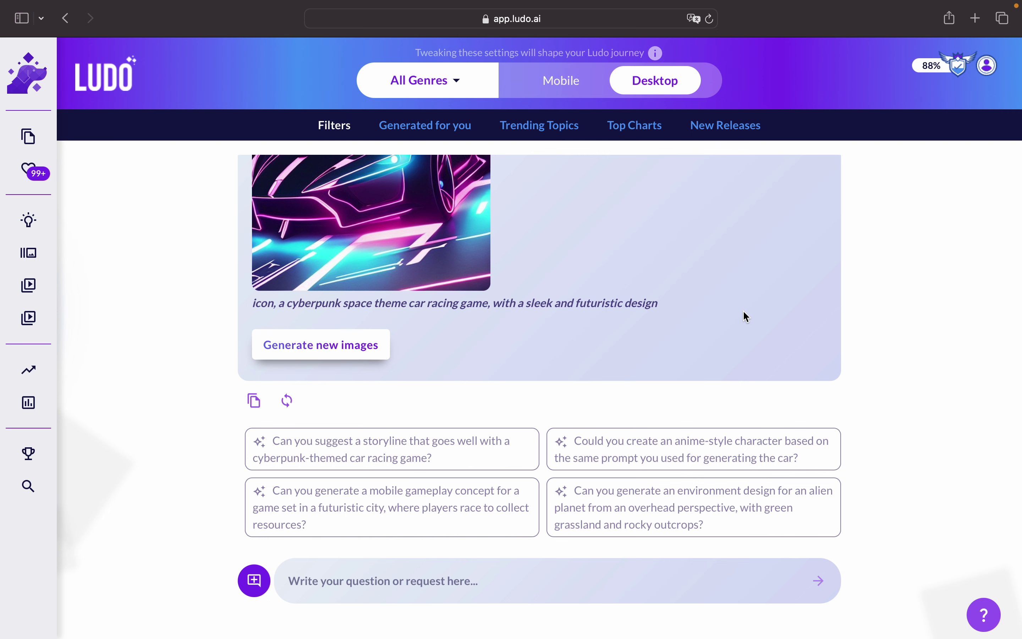
scroll(894, 380, up, 1)
scroll(791, 351, up, 5)
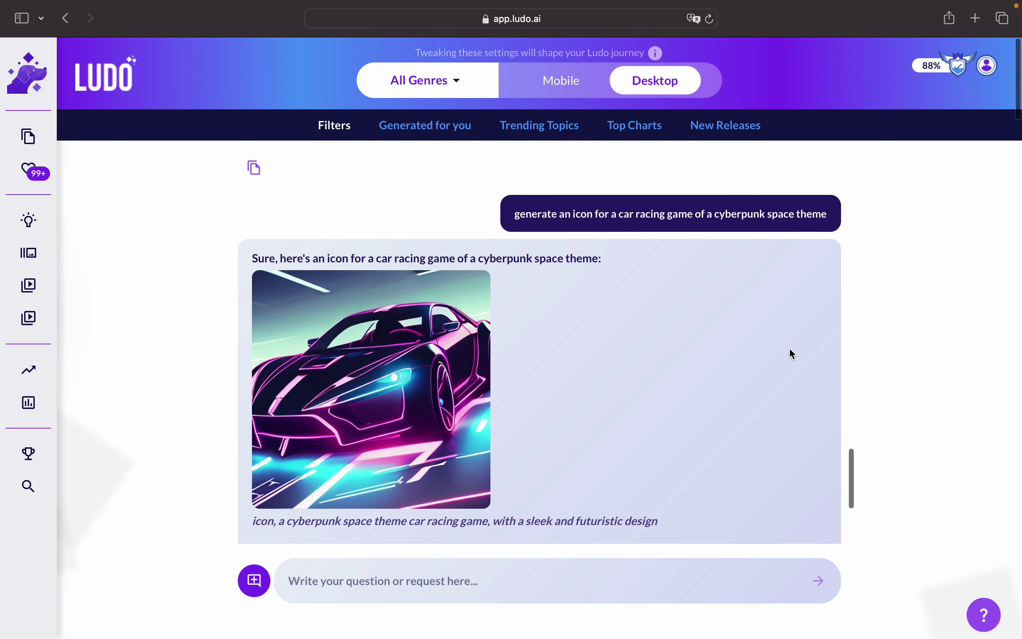
scroll(790, 349, up, 5)
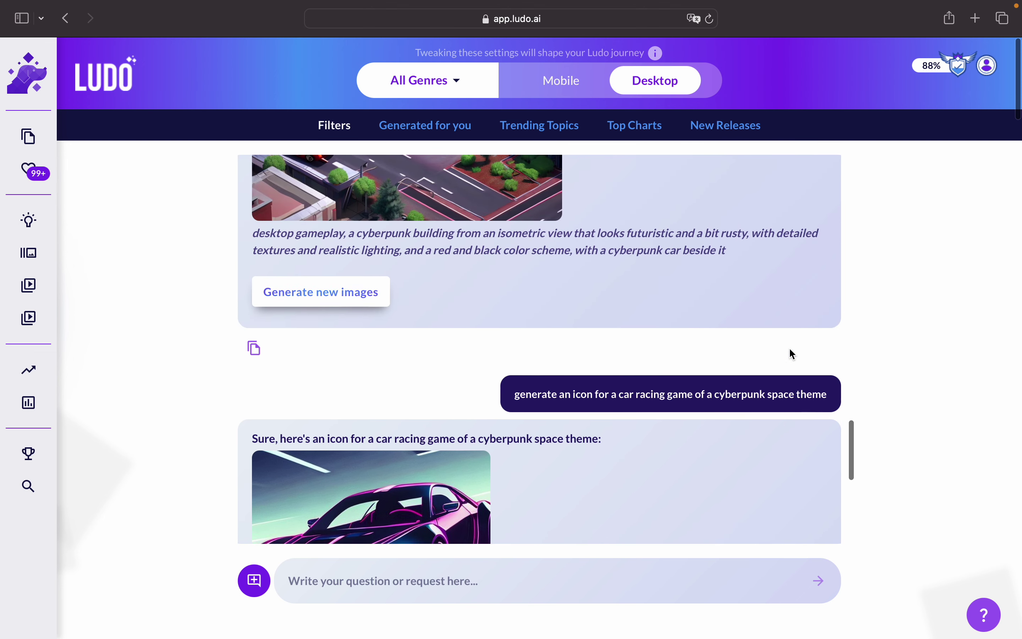
scroll(790, 349, up, 10)
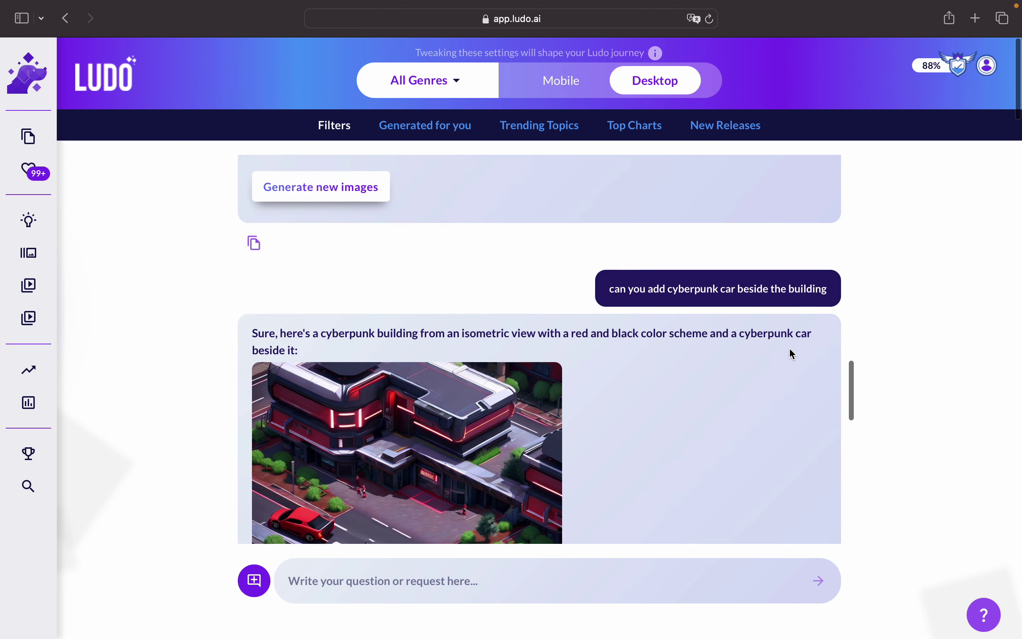
scroll(790, 349, down, 3)
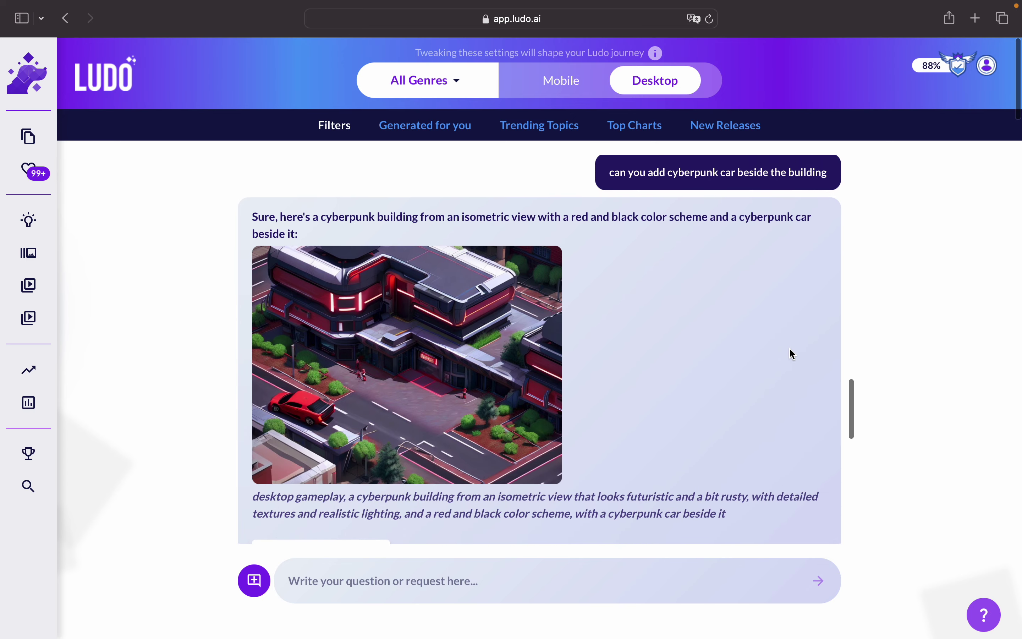
scroll(789, 352, up, 1)
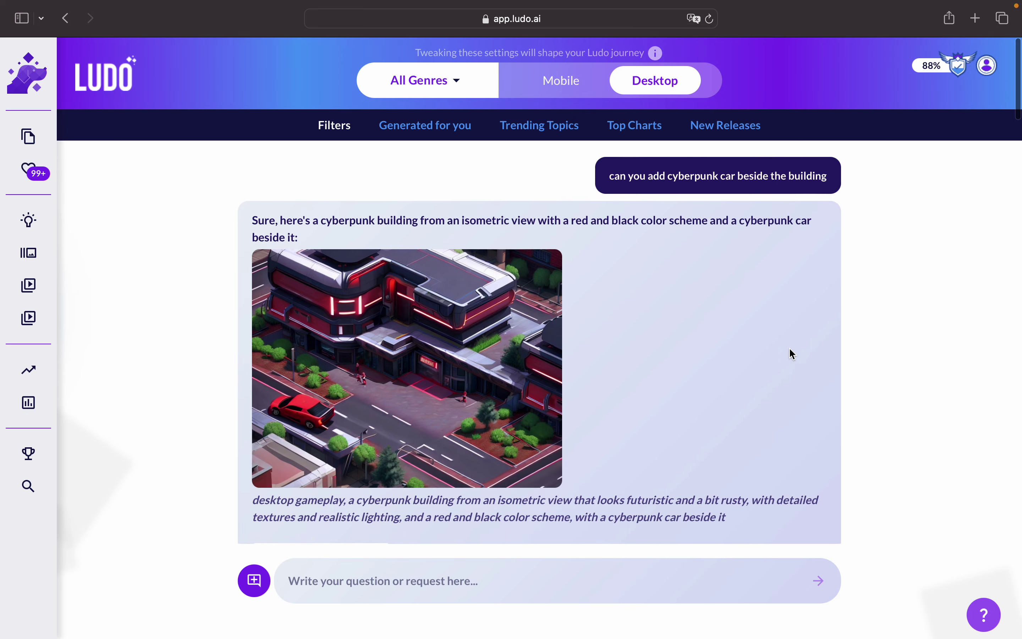